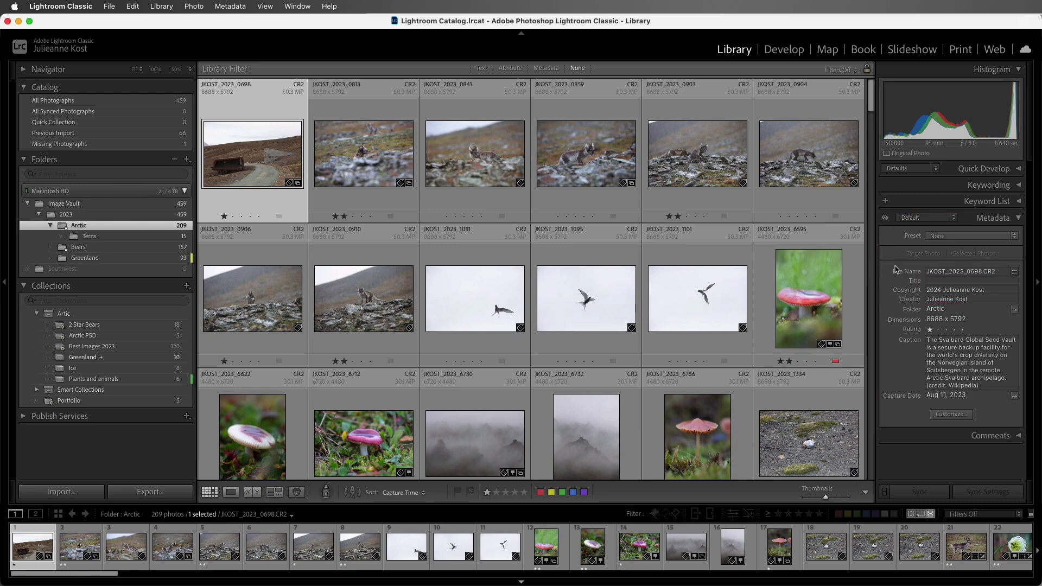
Open the field-layout list from the Metadata panel's Default preset popup
left_click(954, 220)
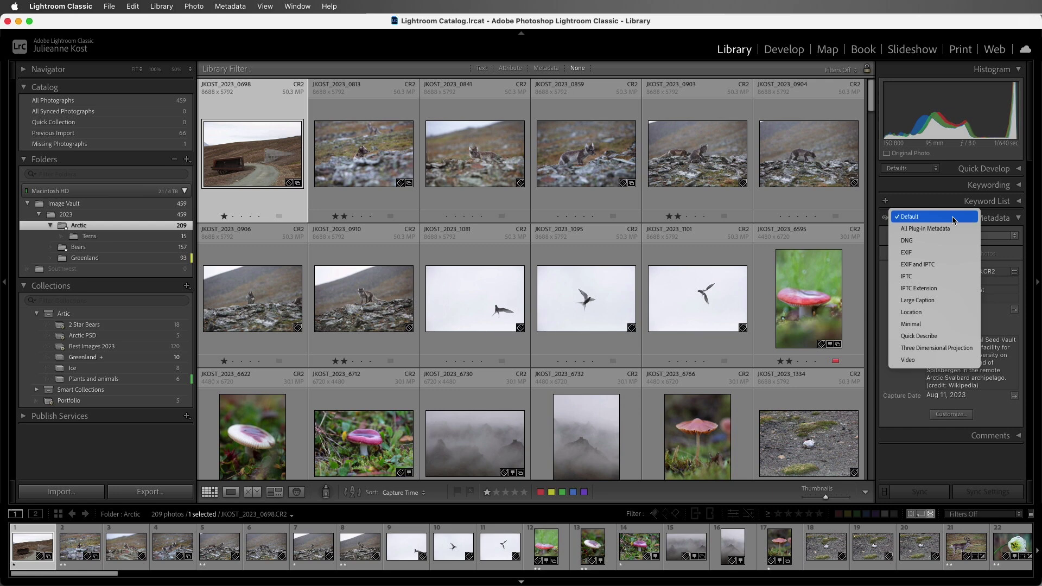
Show the EXIF fields in the Metadata panel, then switch to the IPTC fields
left_click(952, 254)
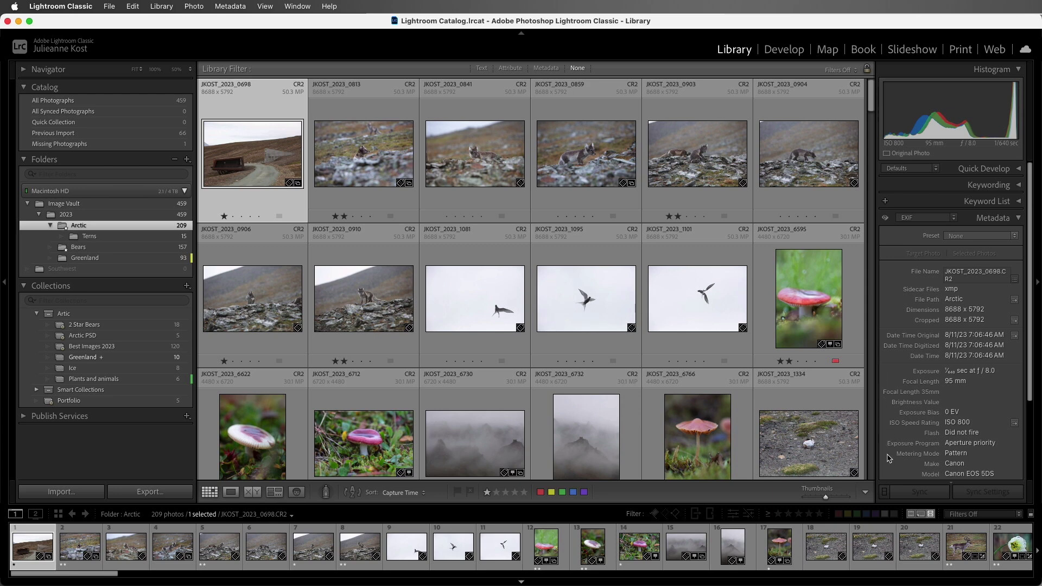
left_click(954, 218)
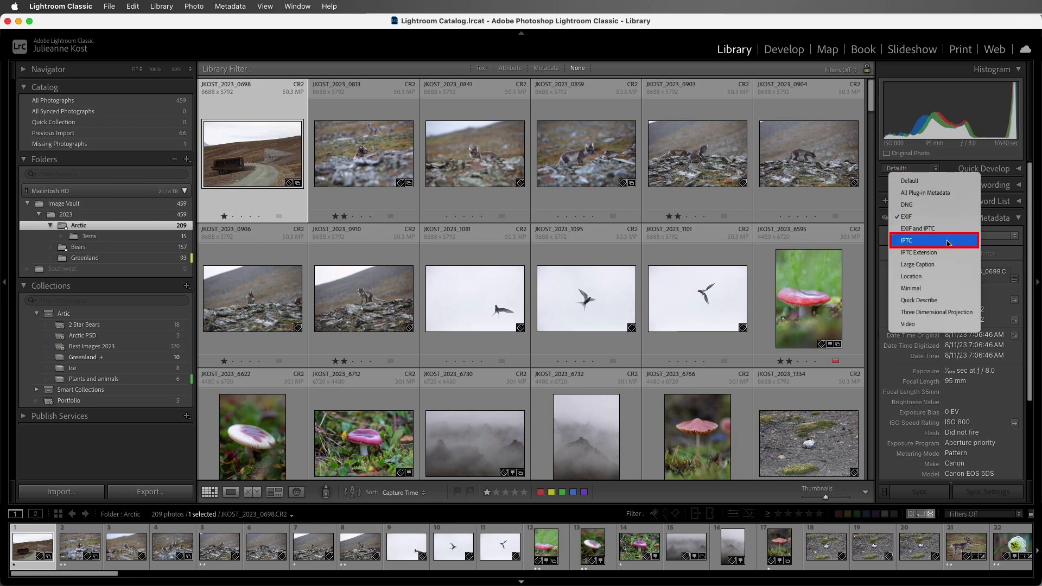
left_click(949, 243)
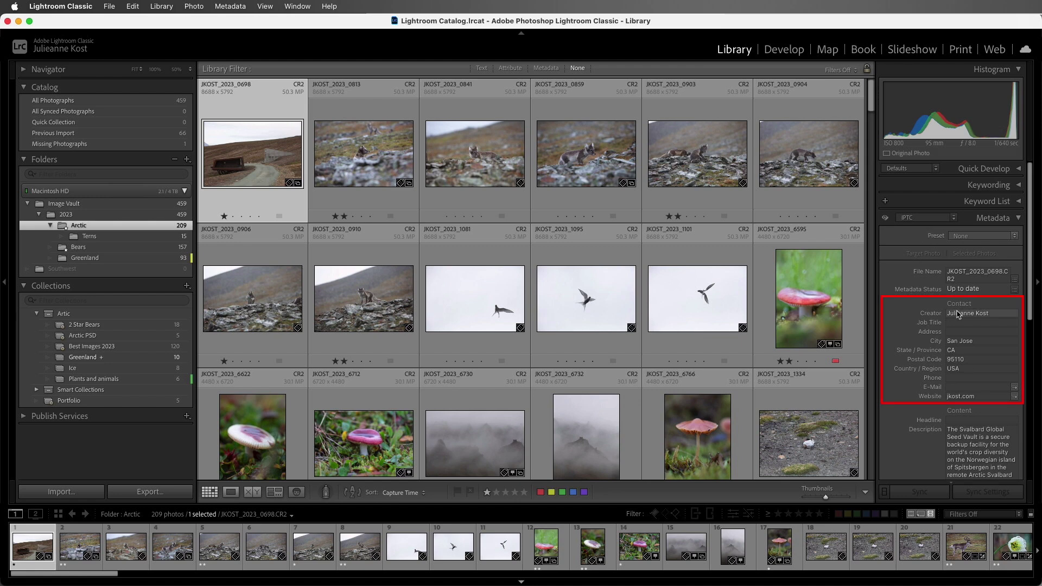
Scroll through the IPTC contact and copyright fields and reopen the field-layout list
left_click_drag(1030, 311, 1029, 453)
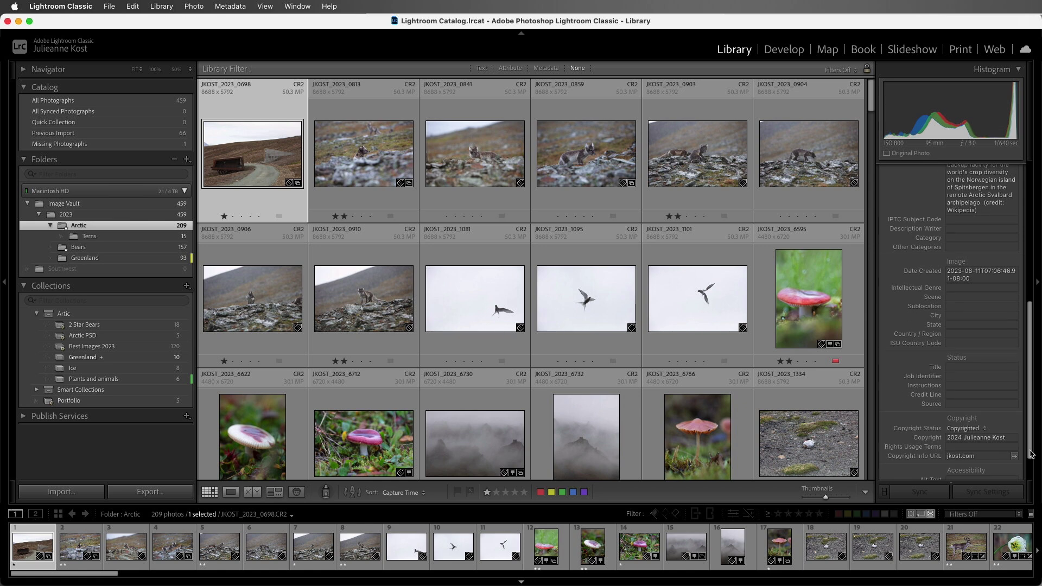
scroll(950, 299, "up", 15)
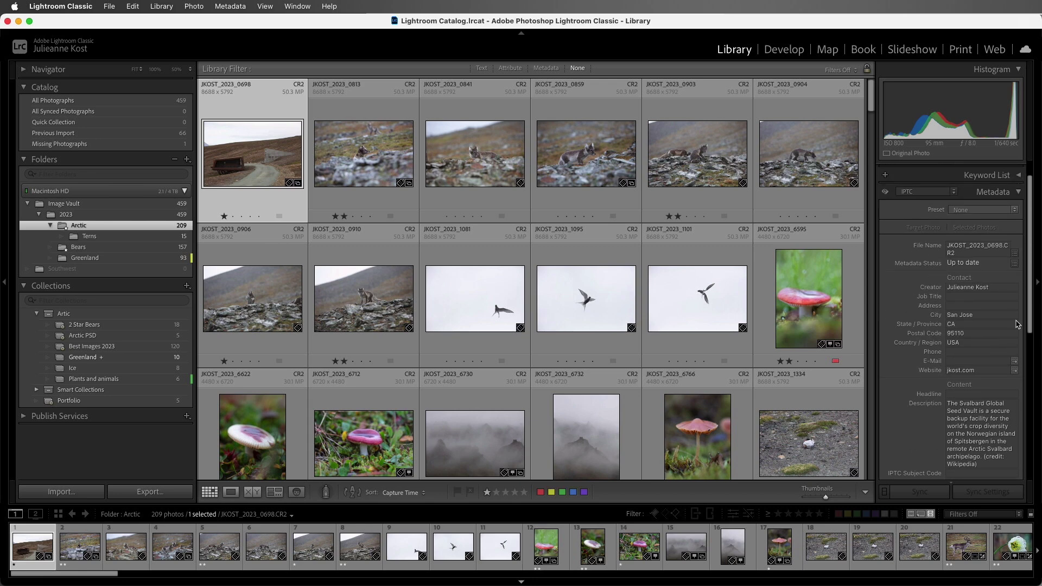
left_click(946, 219)
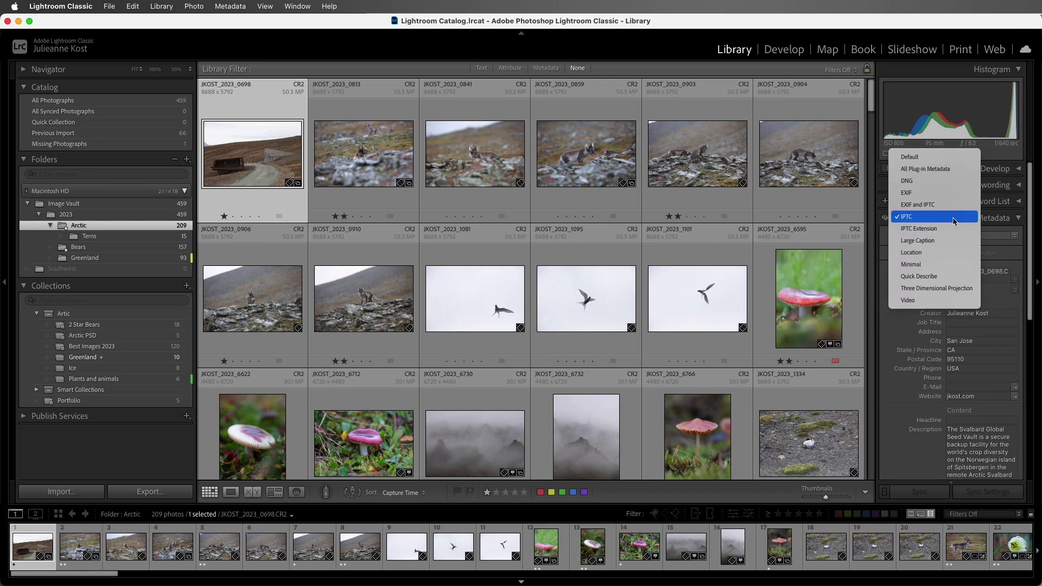
Switch to Large Caption and widen the right panel so the Seed Vault caption wraps less
left_click(948, 242)
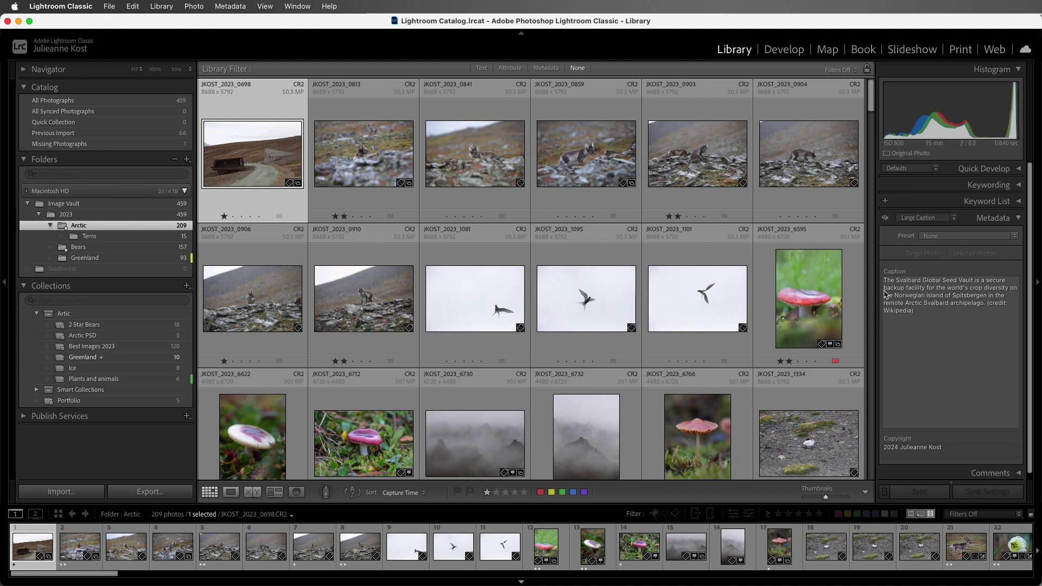
left_click_drag(875, 291, 820, 295)
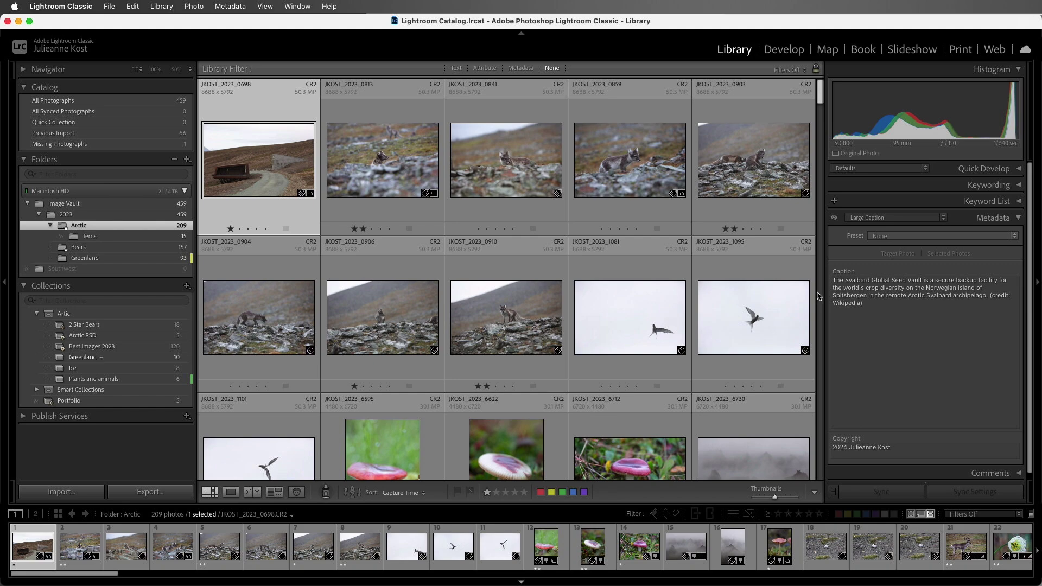
key("alt")
mouse_move(824, 294)
left_mouse_down()
mouse_move(707, 293)
mouse_move(826, 307)
left_mouse_up()
Switch the Metadata panel to Quick Describe and show the recently used titles under Title
left_click(921, 219)
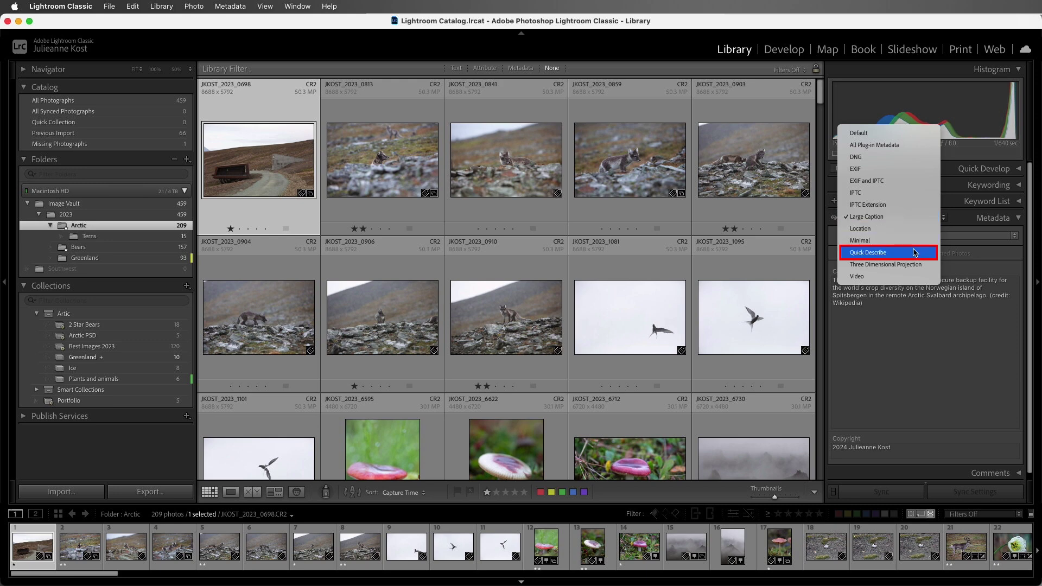
left_click(915, 254)
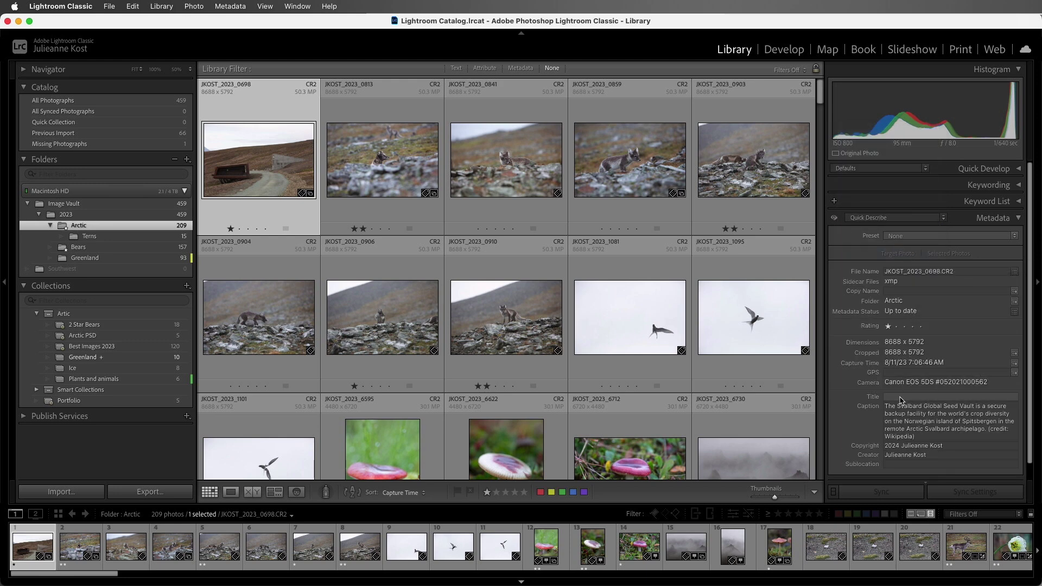
left_click(874, 402)
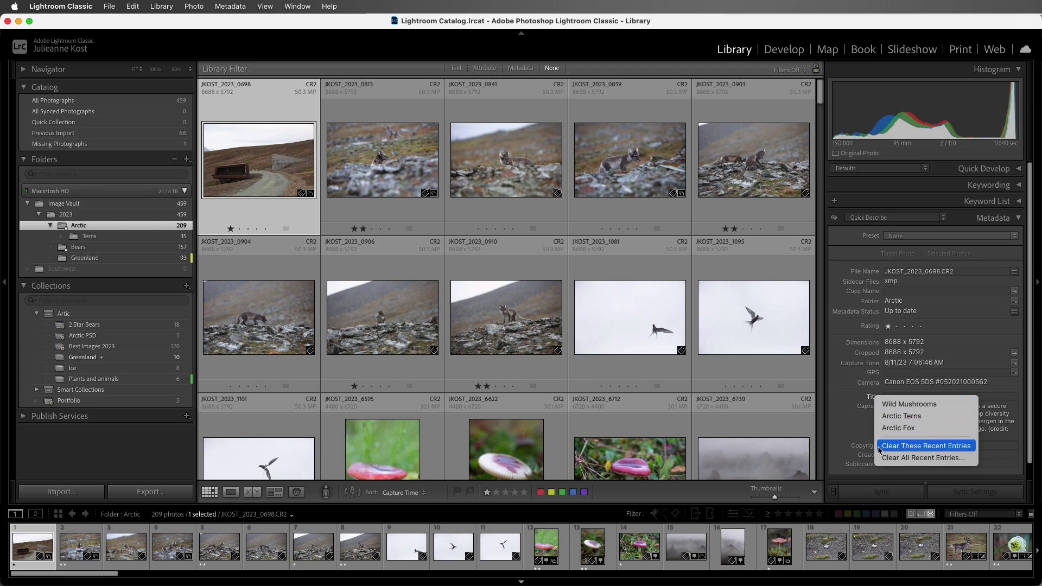
Title the first photo 'The Svlabard Global Seed Vault' and advance to JKOST_2023_0813
left_click(854, 408)
left_click(888, 402)
type("The S")
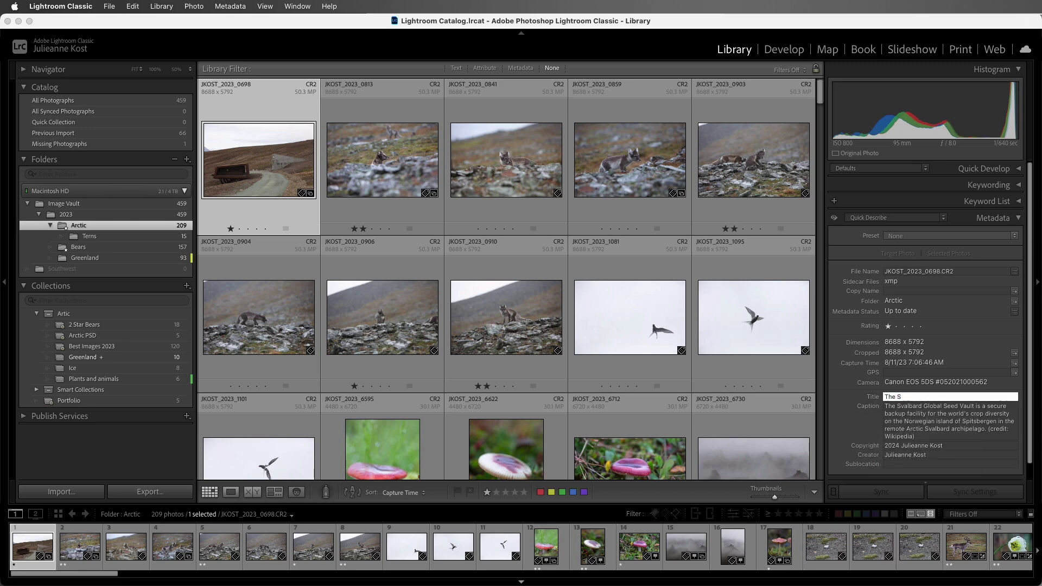
type("vlabard Global Seed Vault")
key("super+Right")
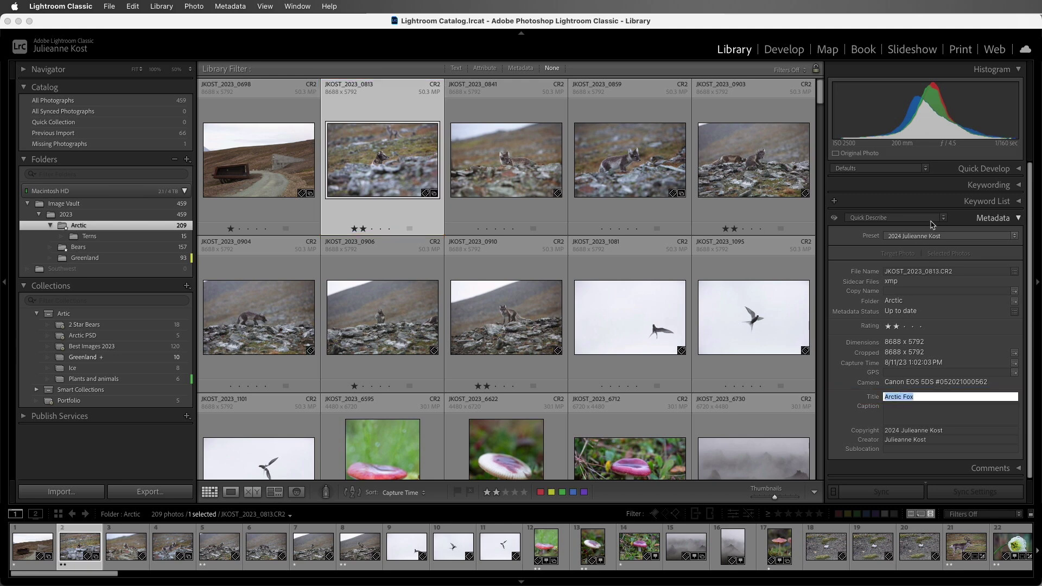
Return the Metadata panel to Default and add JKOST_2023_0841 to the selection
left_click(890, 218)
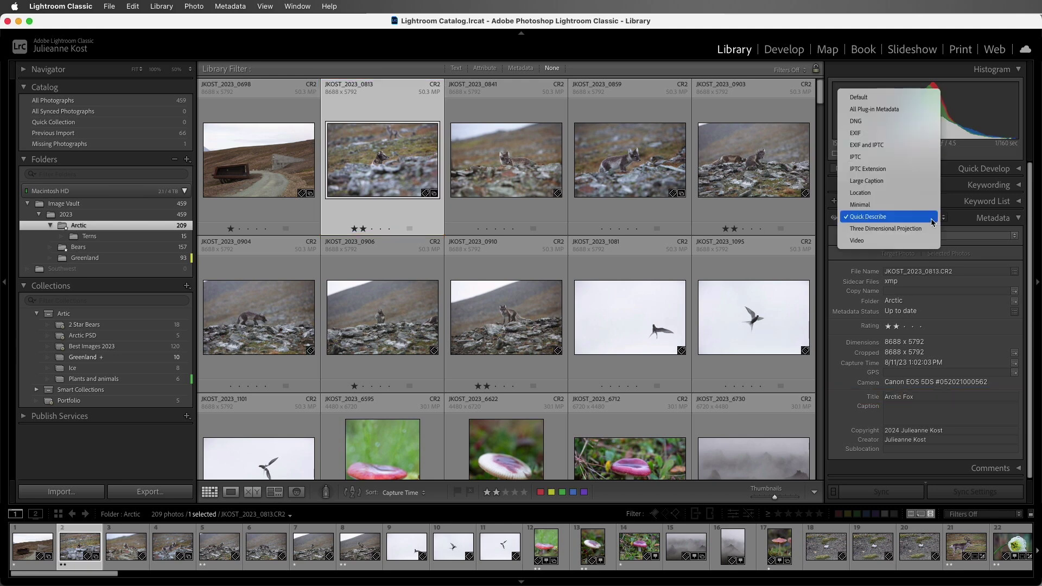
left_click(912, 98)
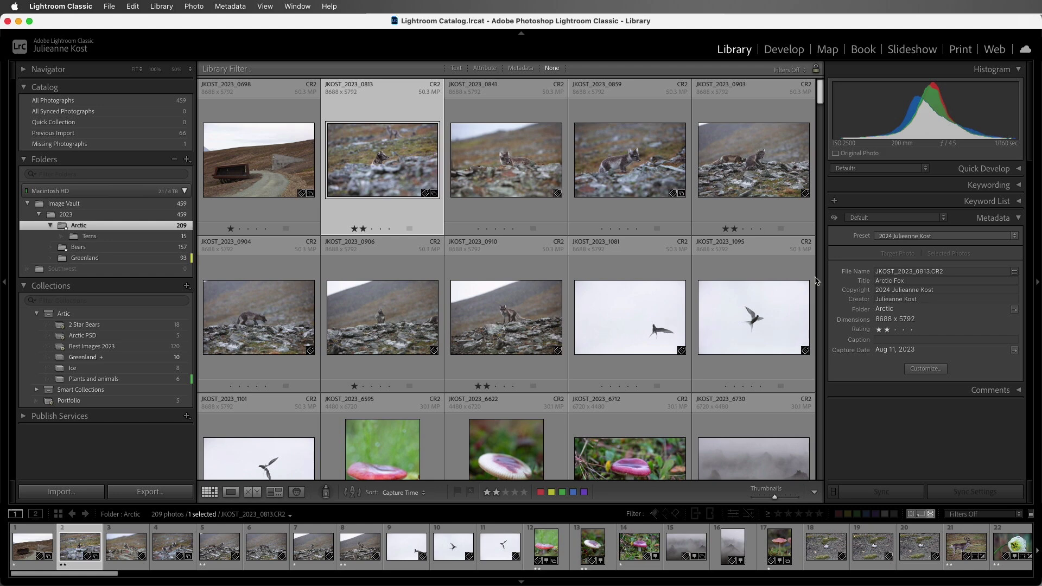
left_click(521, 176, "super")
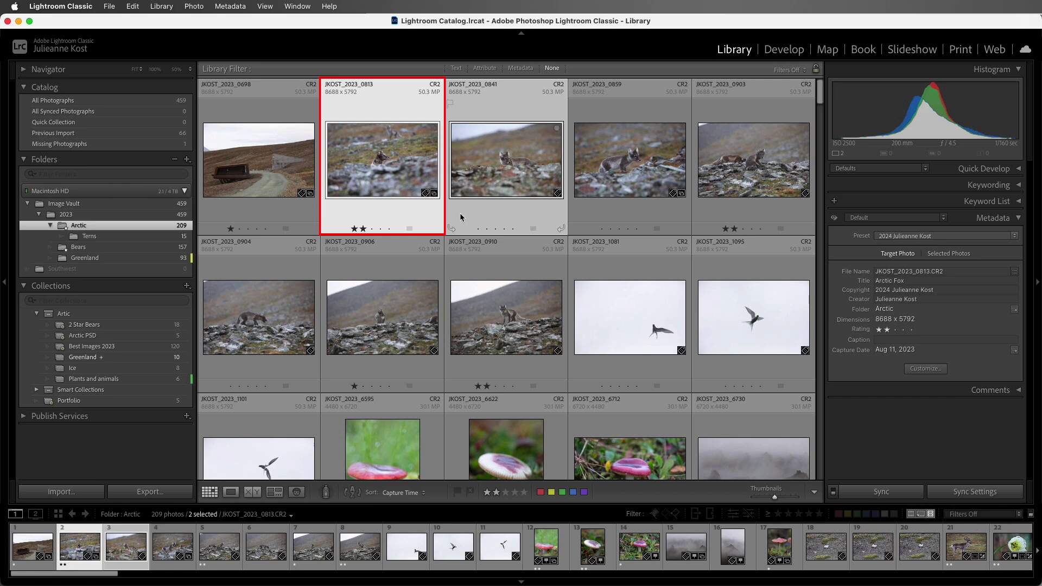
Show metadata for all selected photos and open the metadata presets list
left_click(948, 256)
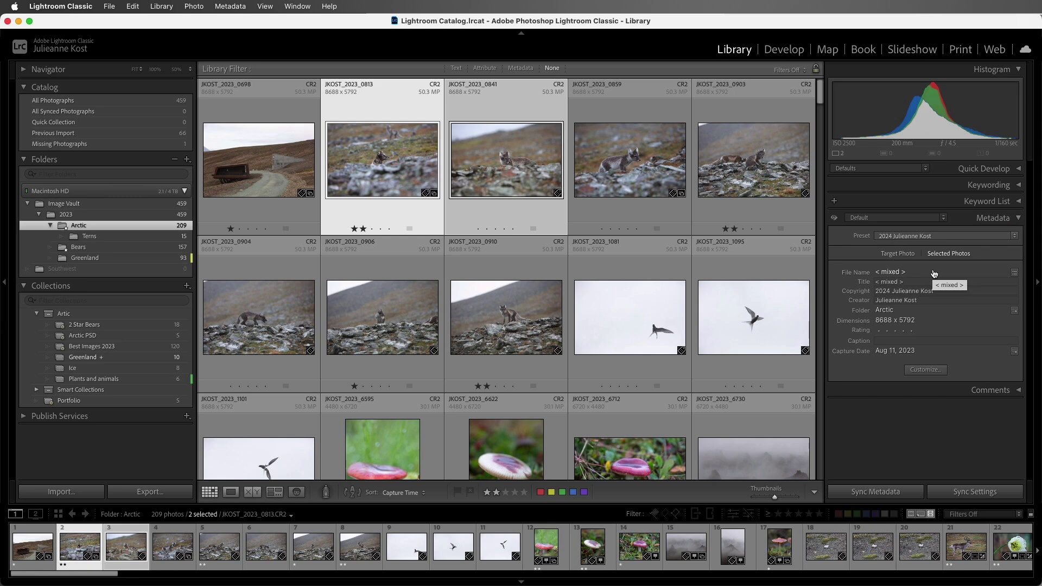
left_click(1015, 236)
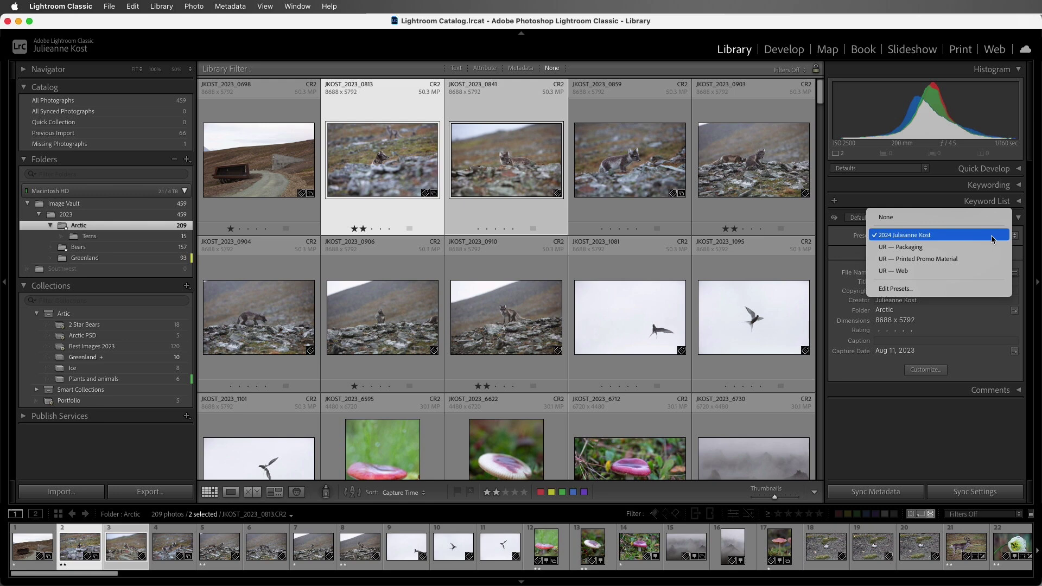
Load the UR — Packaging preset in the metadata preset editor and scroll through its fields
left_click(986, 293)
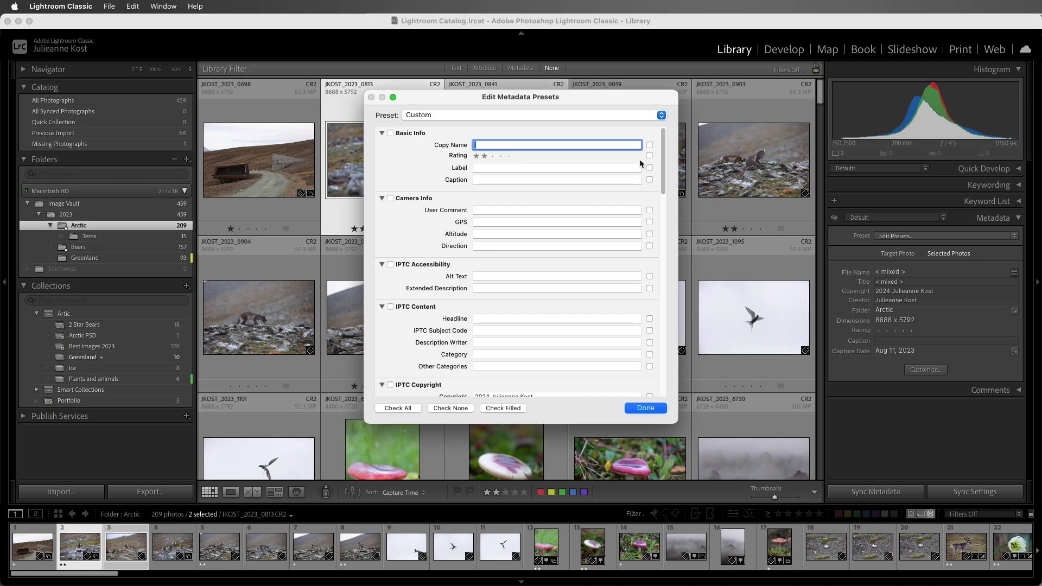
left_click(587, 116)
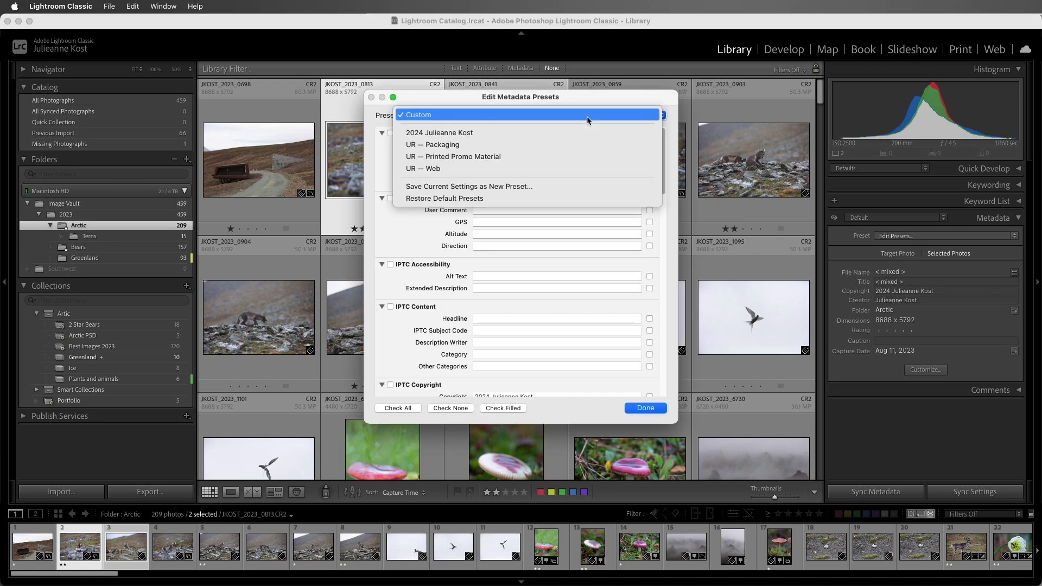
left_click(586, 145)
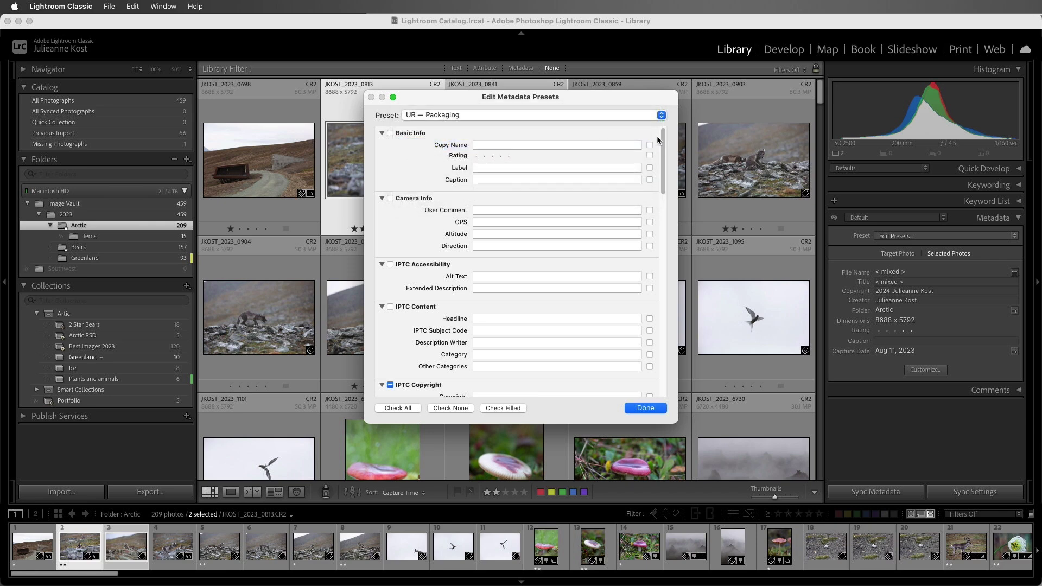
left_click_drag(664, 145, 664, 181)
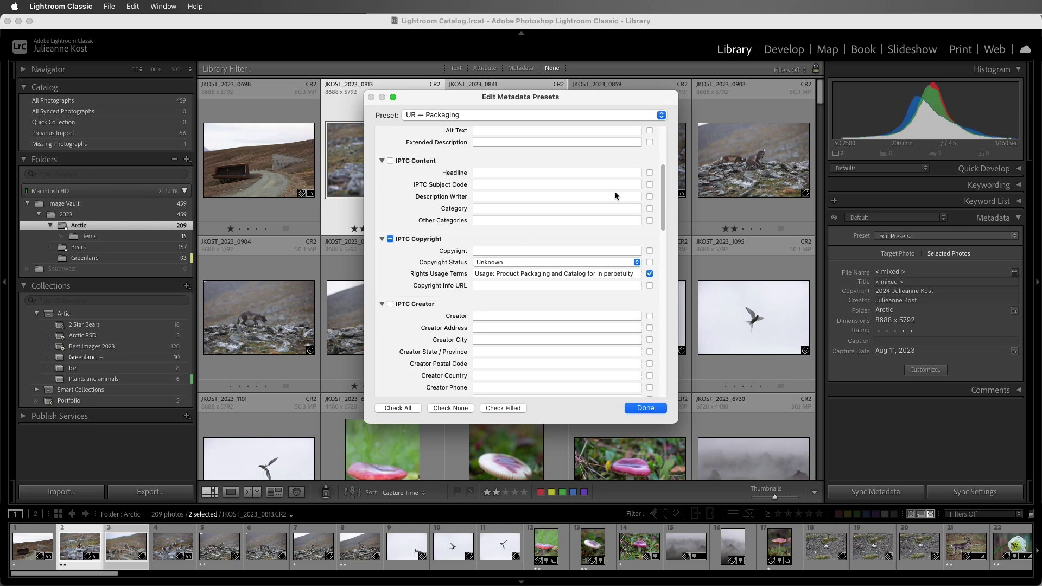
left_click_drag(663, 180, 664, 122)
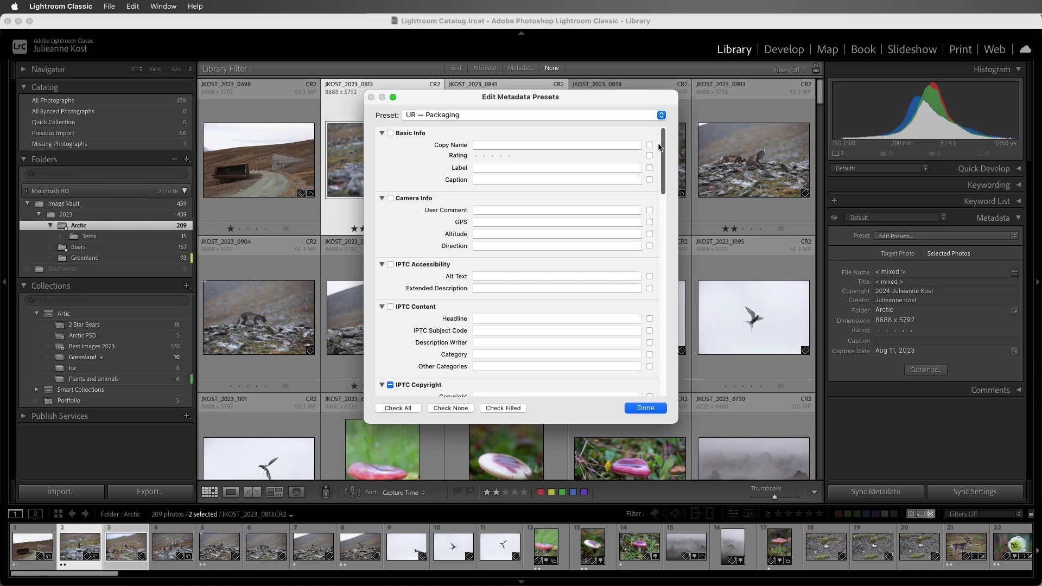
Toggle the Caption field on and off, then close the editor without saving
left_click(650, 180)
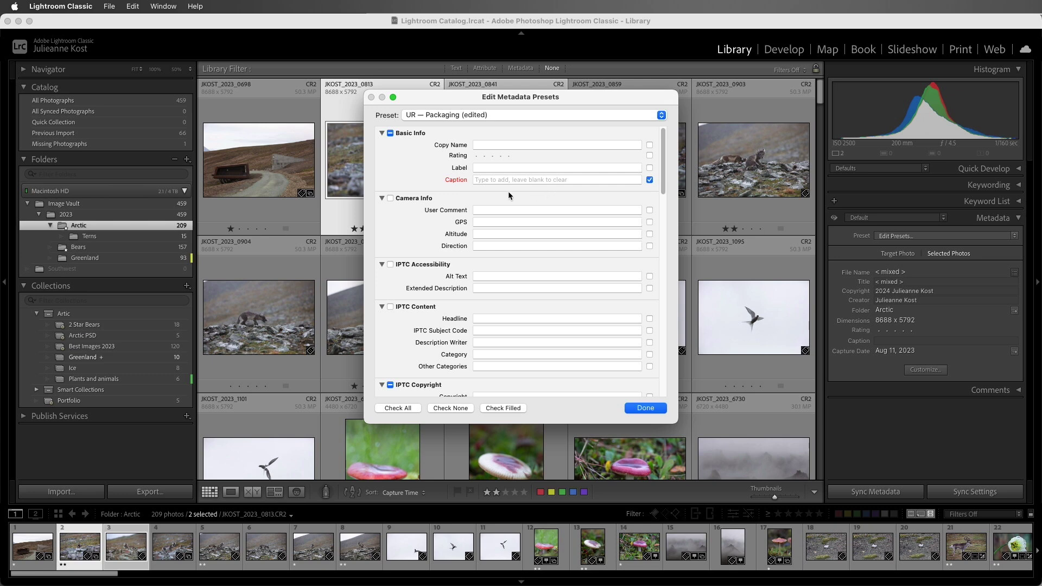
left_click(649, 180)
left_click(646, 410)
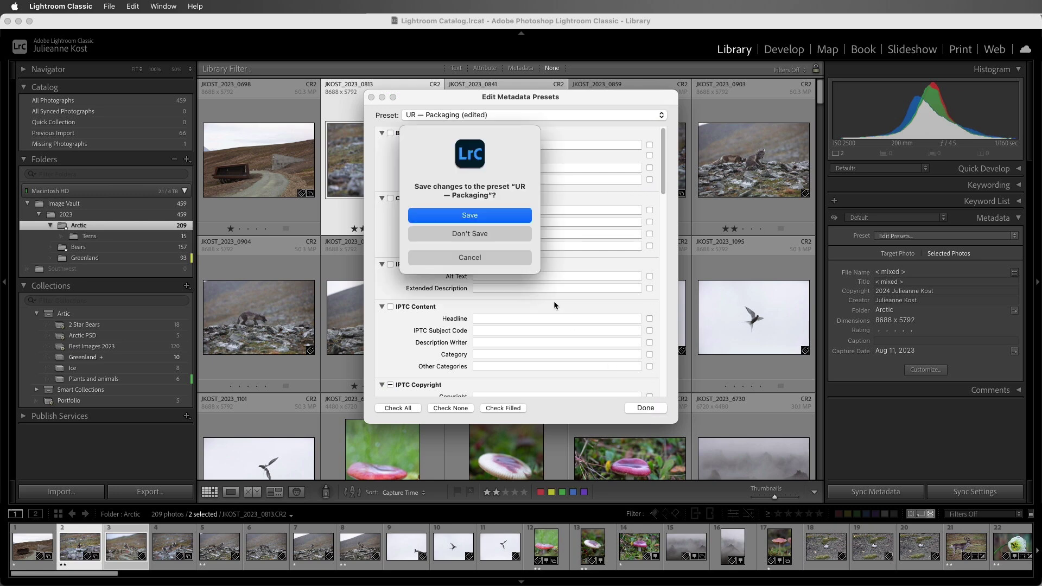
left_click(501, 235)
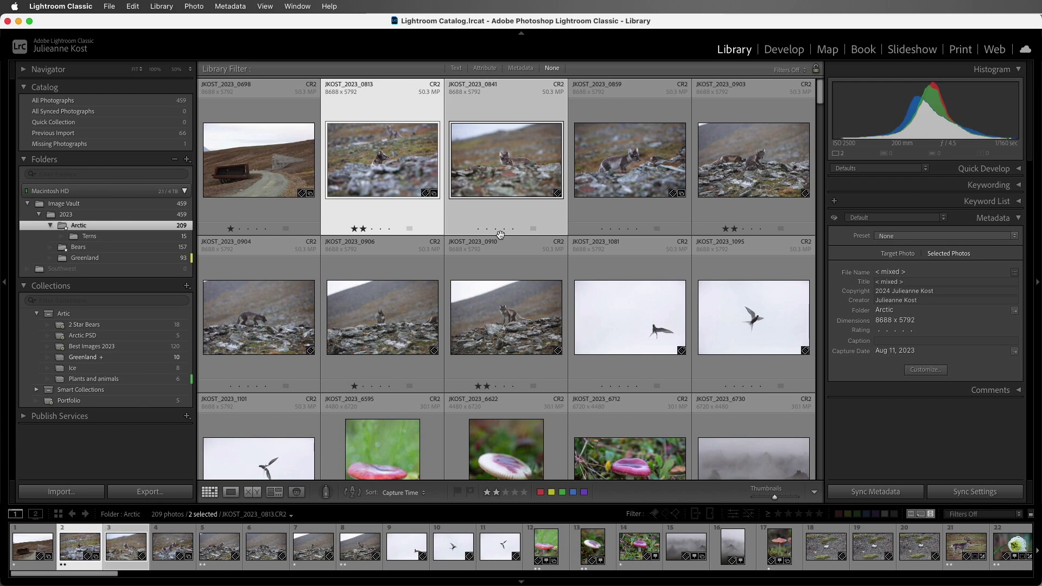
Swap JKOST_2023_0841 for JKOST_2023_0698 and 0904 and rate the three selected photos two stars
left_click(408, 223)
left_click(297, 174, "super")
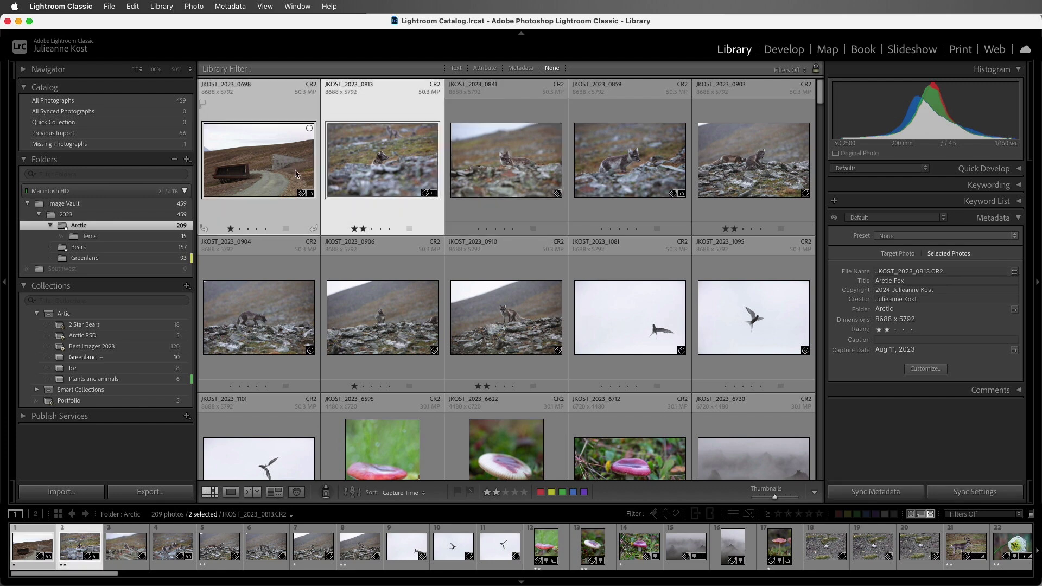
left_click(263, 323, "super")
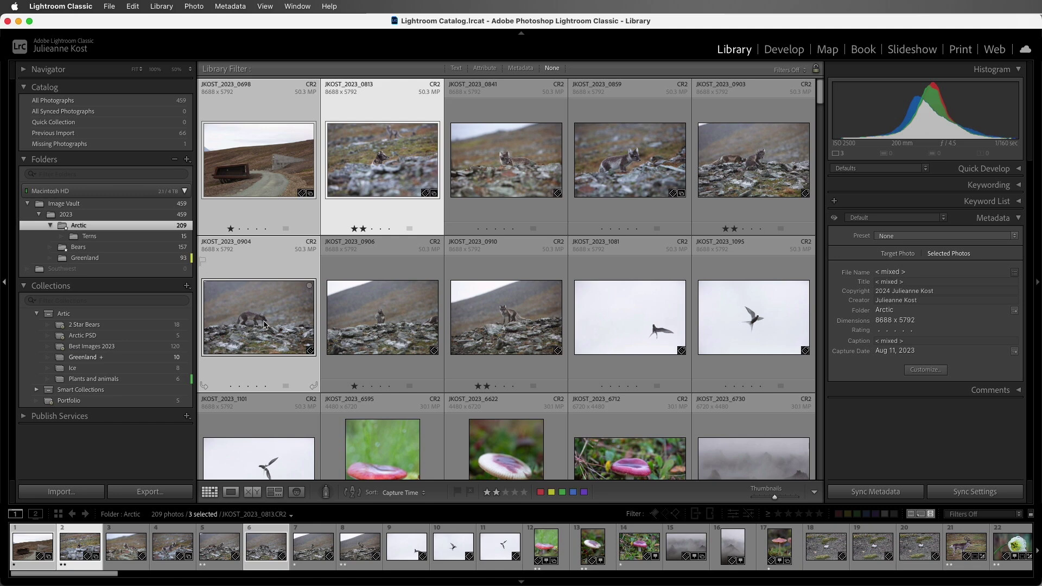
key("2")
Apply UR — Packaging to all selected photos, then view the target photo's metadata
left_click(1014, 237)
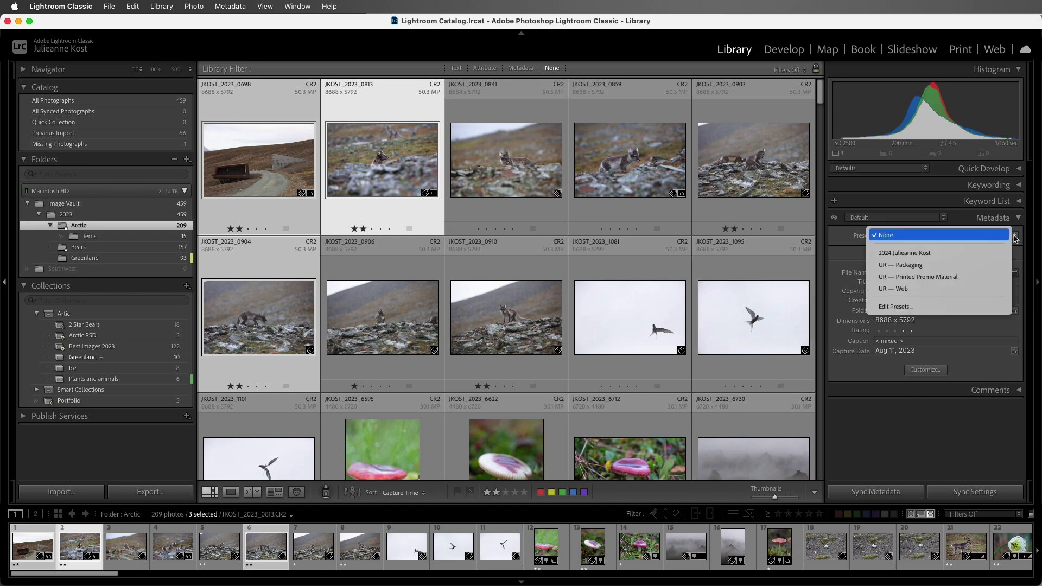
left_click(1007, 265)
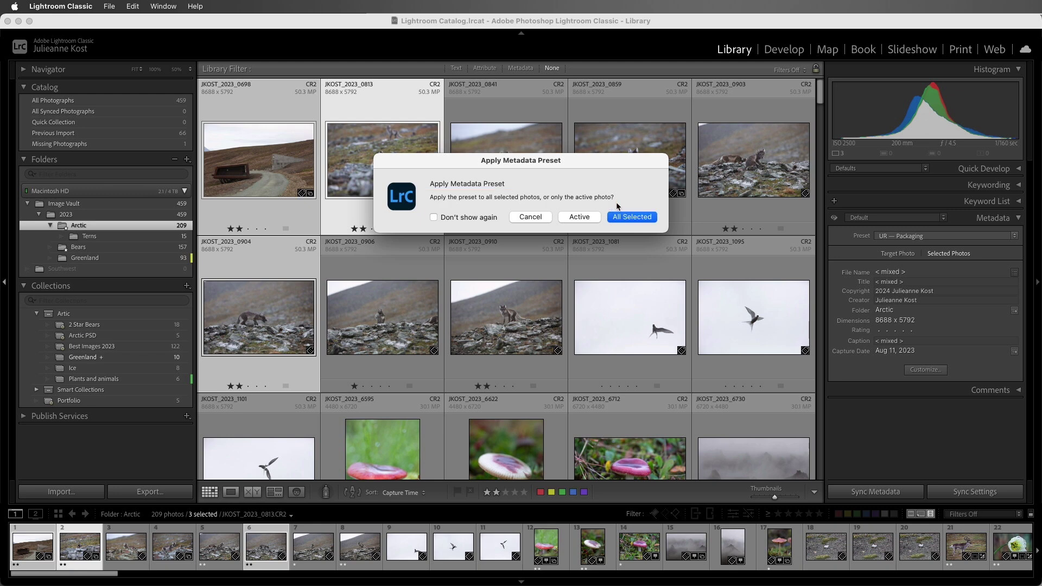
left_click(624, 217)
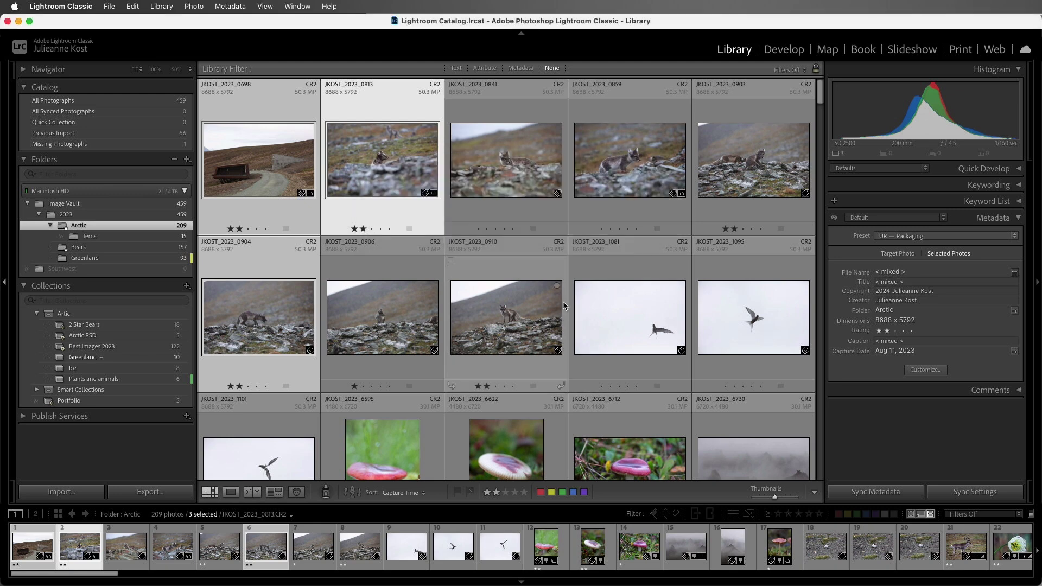
left_click(898, 255)
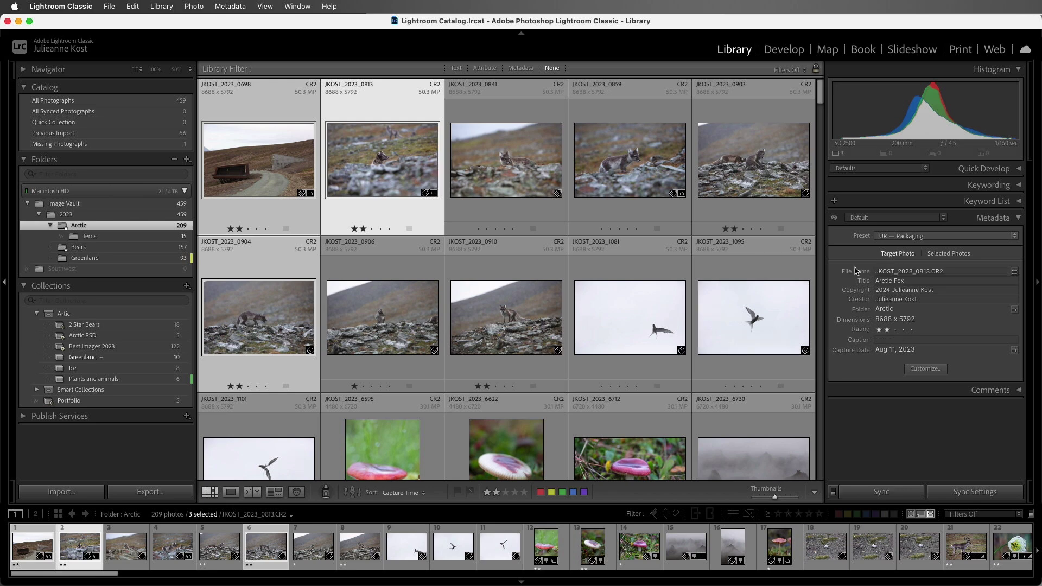
scroll(427, 404, "down", 3)
Check each mushroom photo's title, then select Wild Mushrooms (JKOST_2023_6595) plus another mushroom photo
left_click(427, 403)
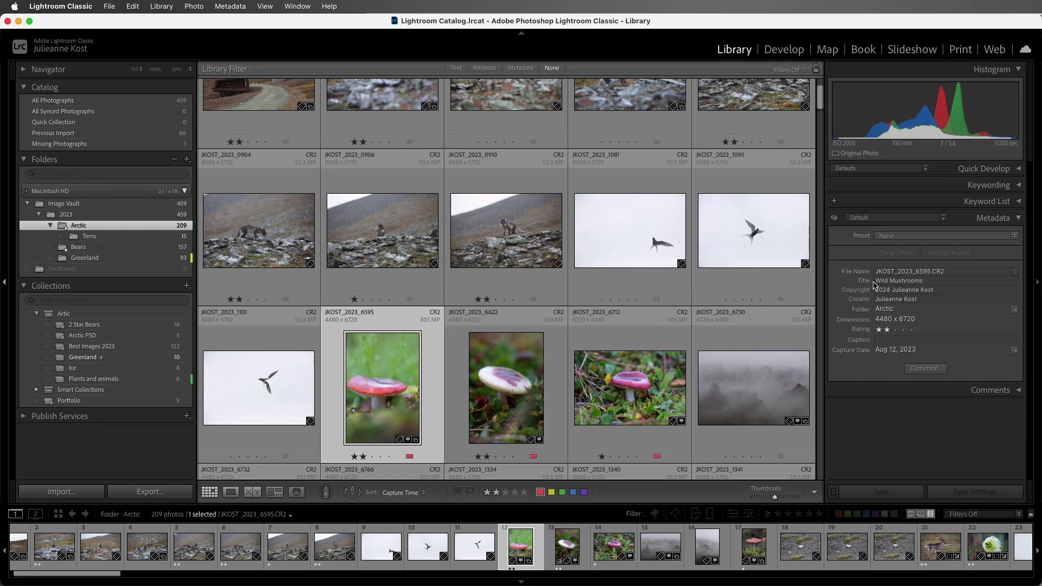
left_click(545, 384)
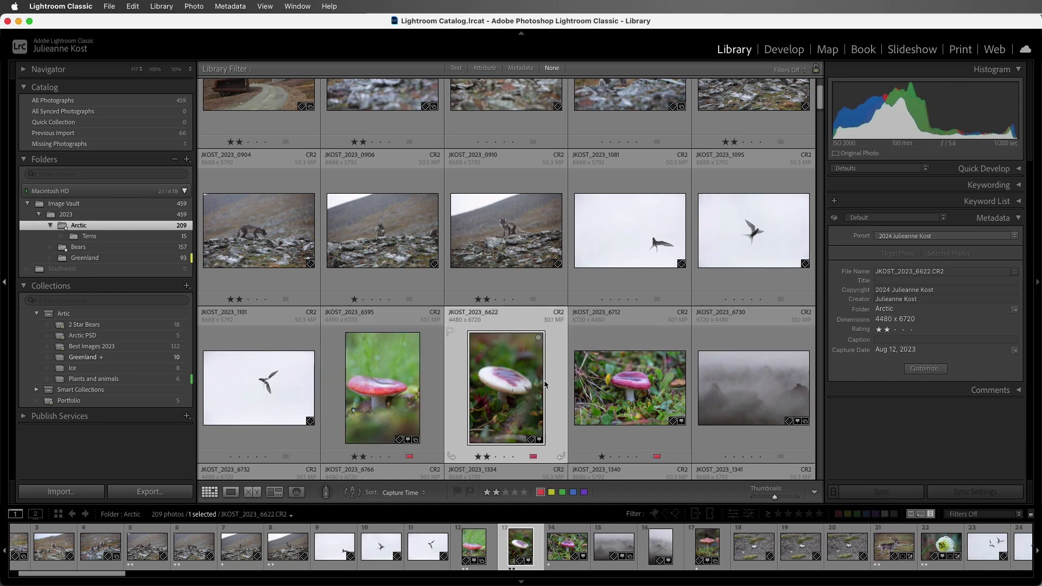
left_click(630, 386)
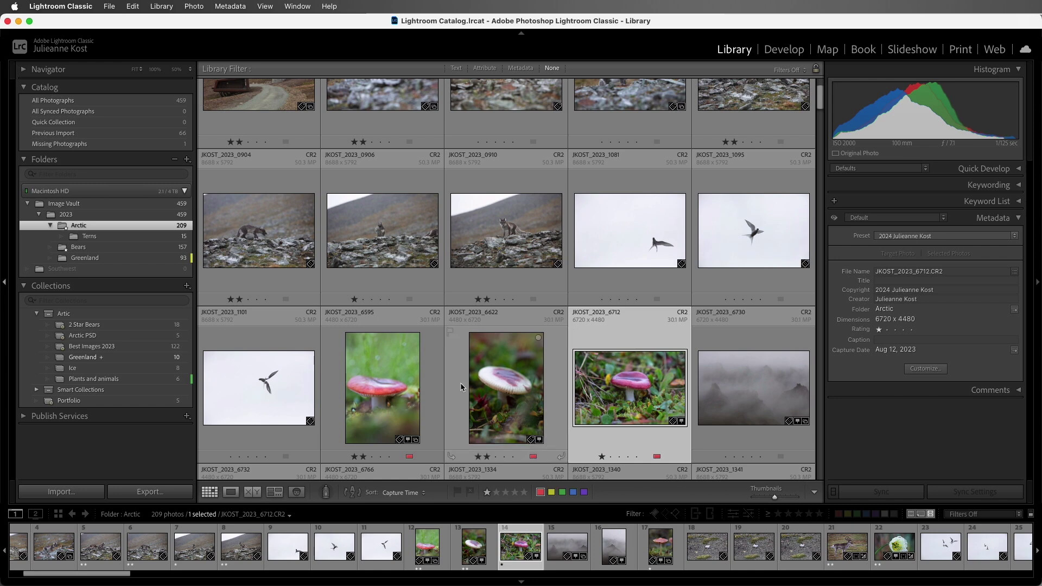
left_click(399, 382)
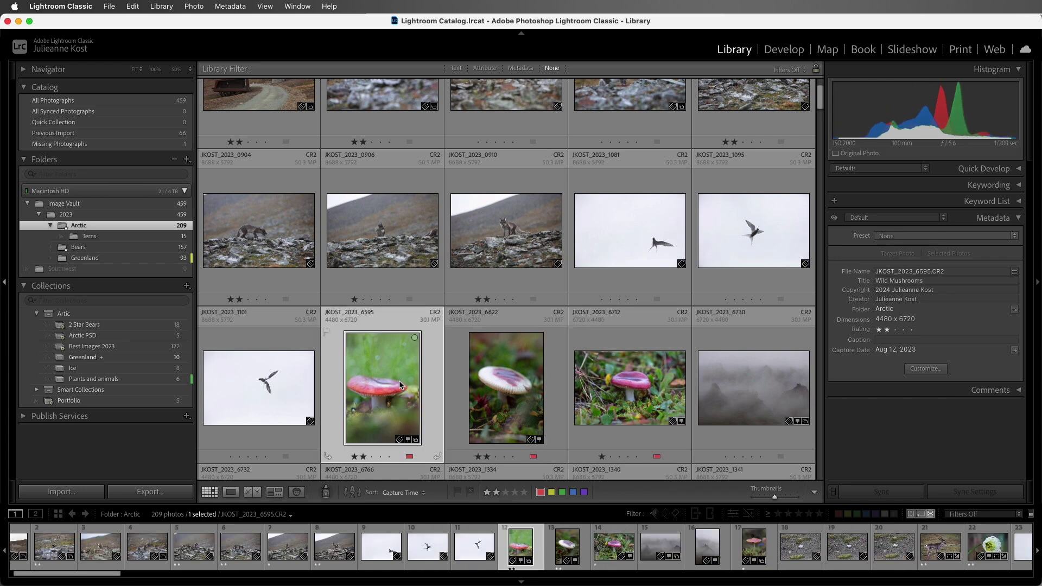
left_click(523, 387, "shift")
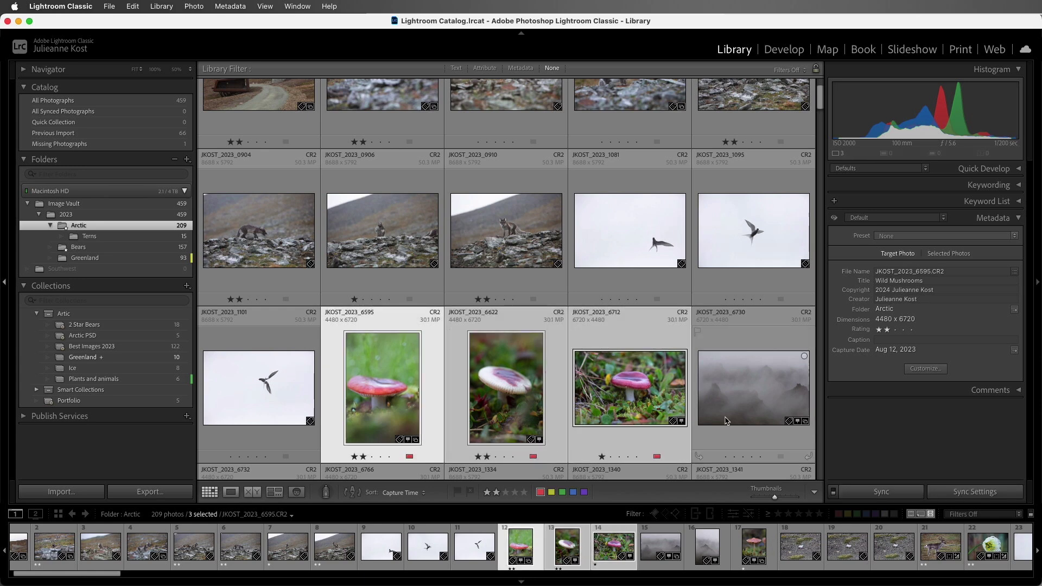
Sync only the Title 'Wild Mushrooms' to photos 6622 and 6712, then check each one
left_click(871, 493)
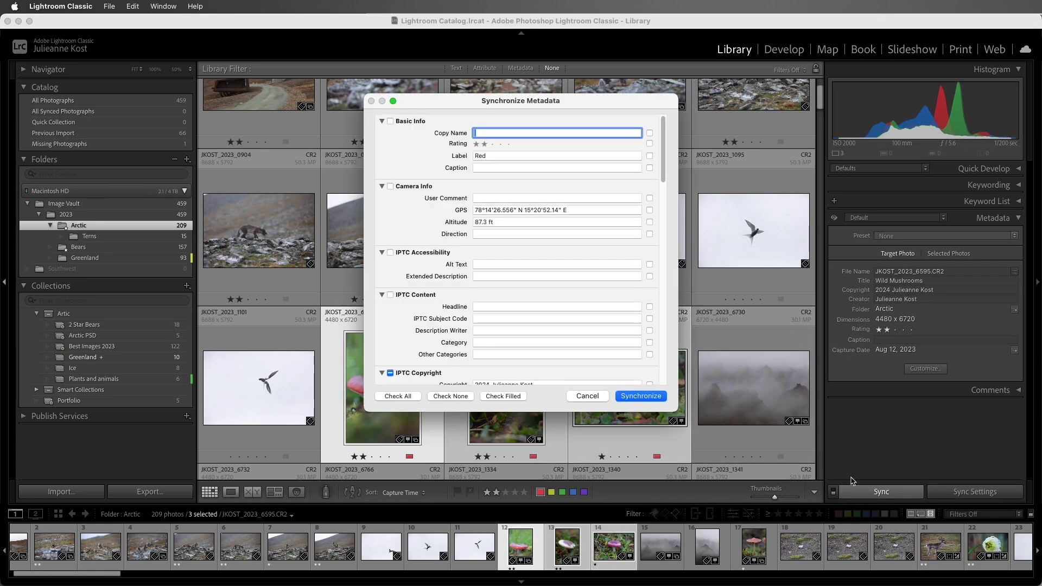
left_click_drag(664, 180, 672, 318)
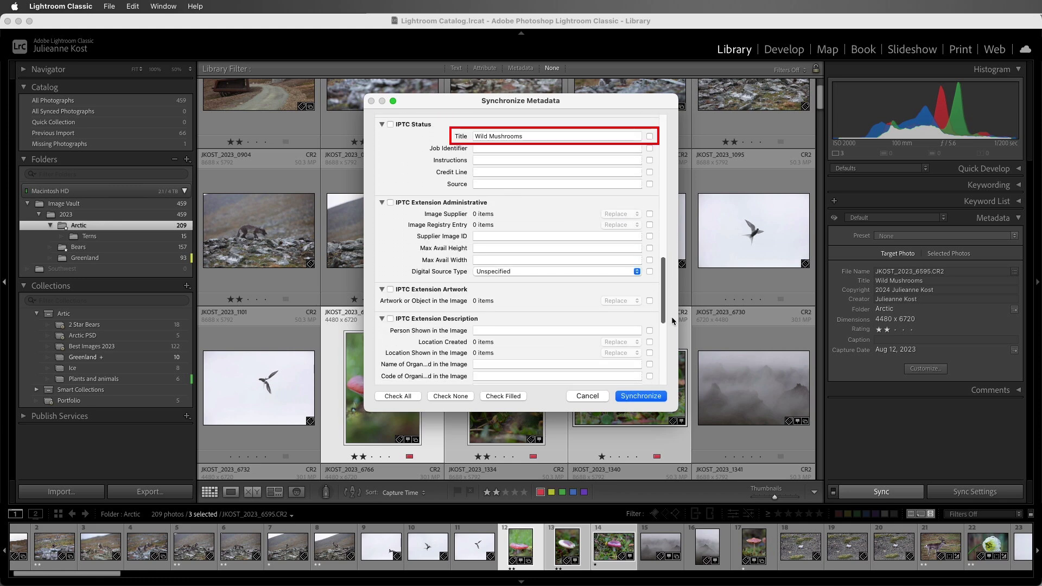
left_click(650, 138)
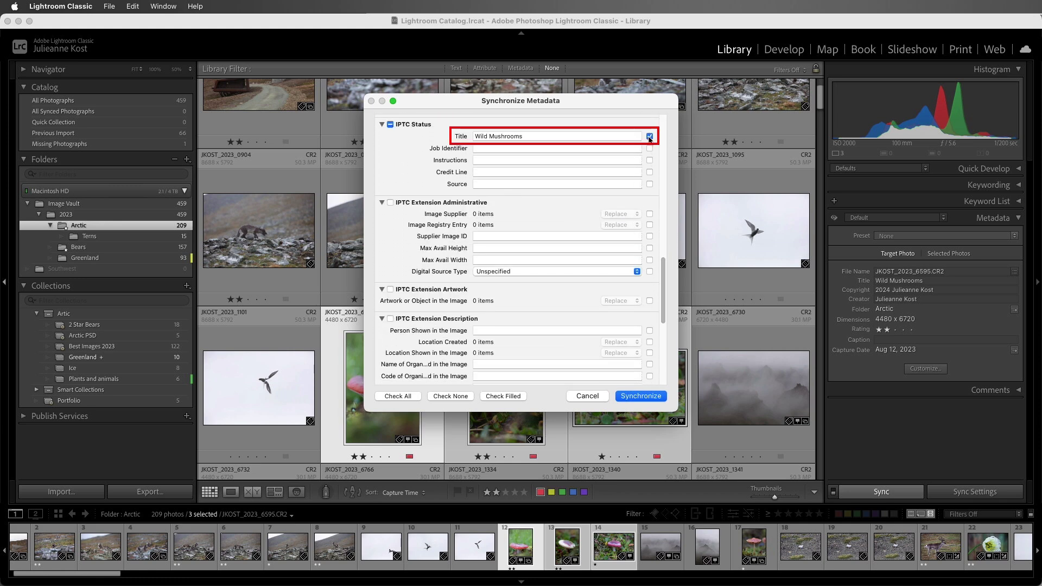
left_click(640, 397)
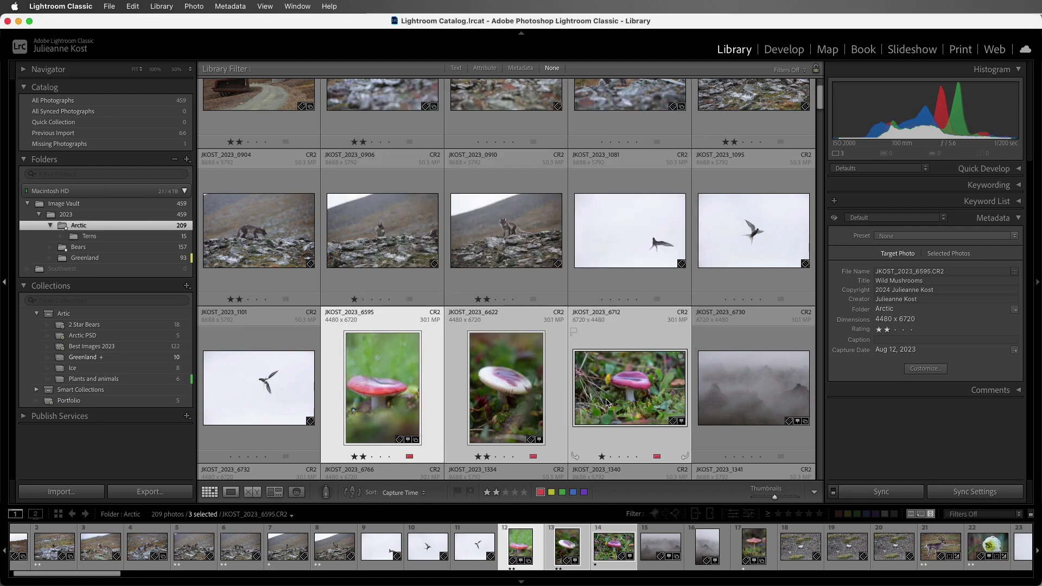
left_click(555, 399)
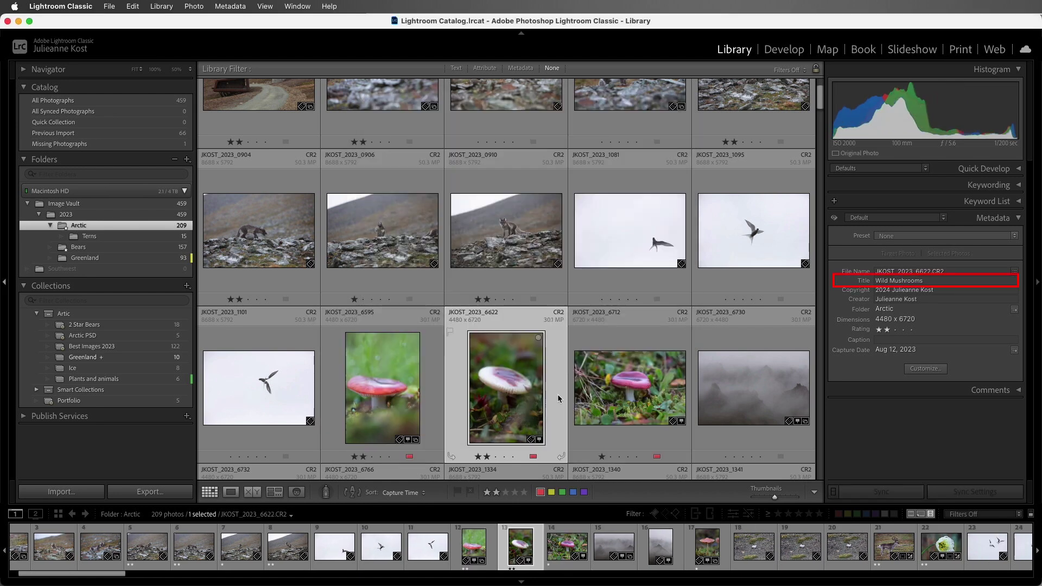
left_click(609, 399)
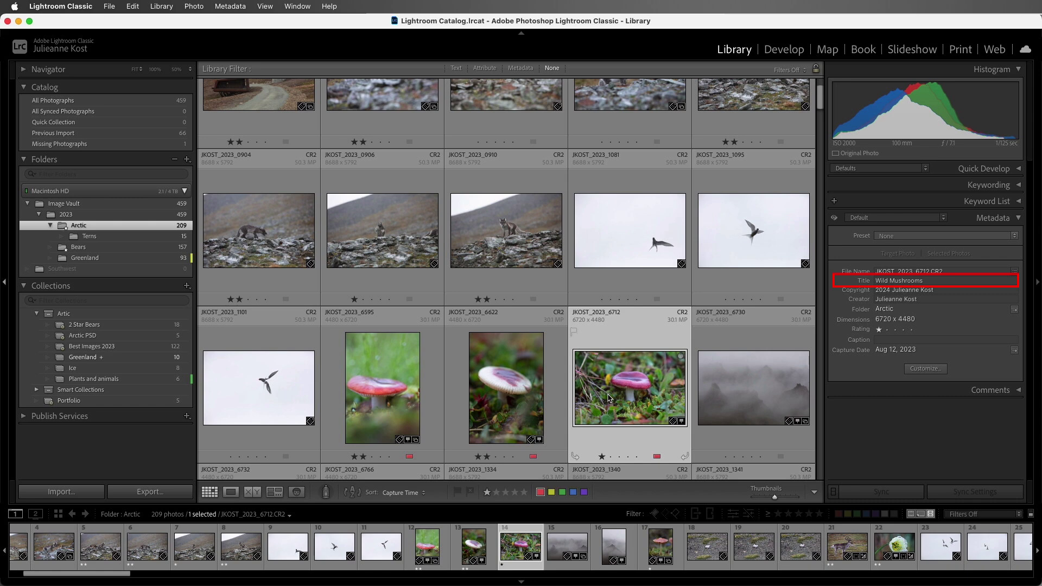
scroll(608, 398, "down", 3)
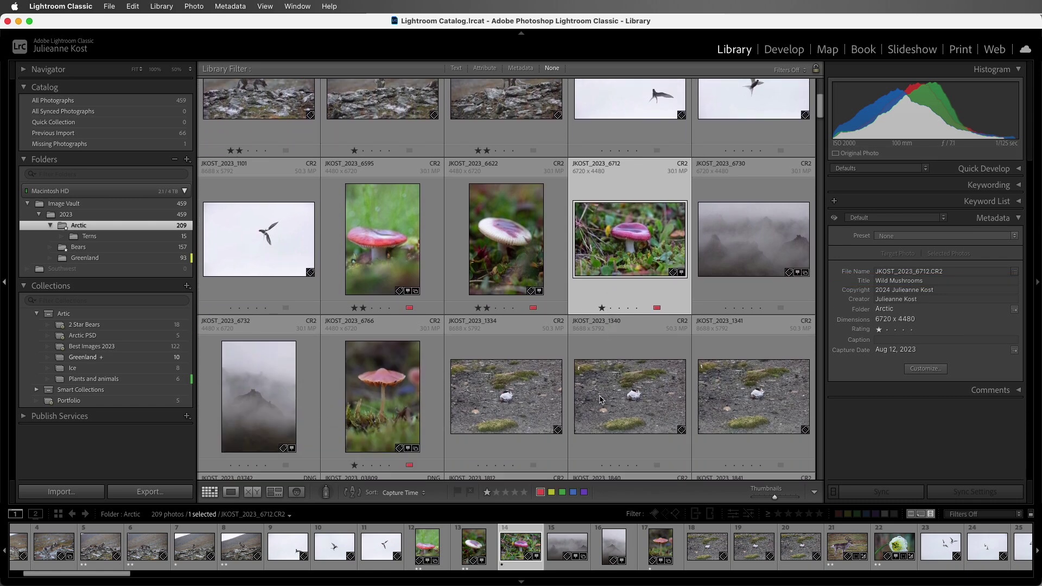
Select tern photos 1334, 1340 and 1341 and turn on Auto Sync
left_click(531, 402)
left_click(653, 402, "super")
left_click(741, 399, "super")
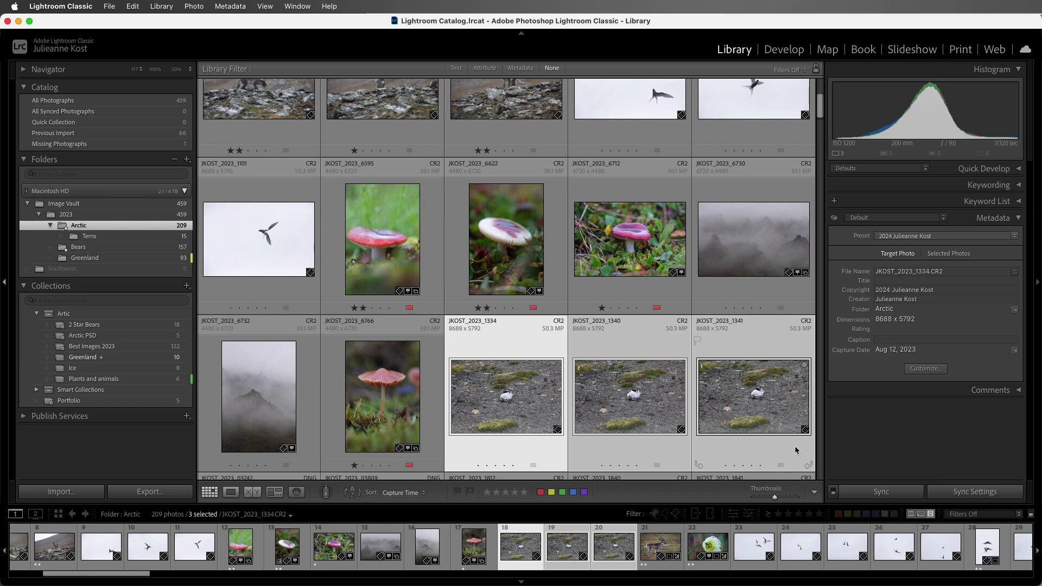
left_click(833, 492)
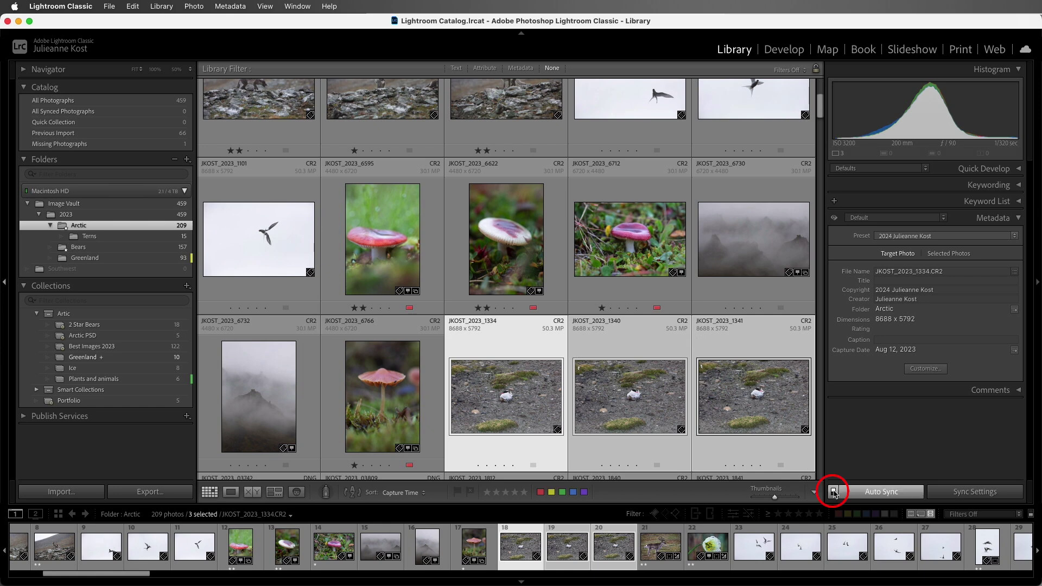
Title the selected terns 'Arctic Terns' from recent entries, apply to all, then turn Auto Sync off
left_click(866, 281)
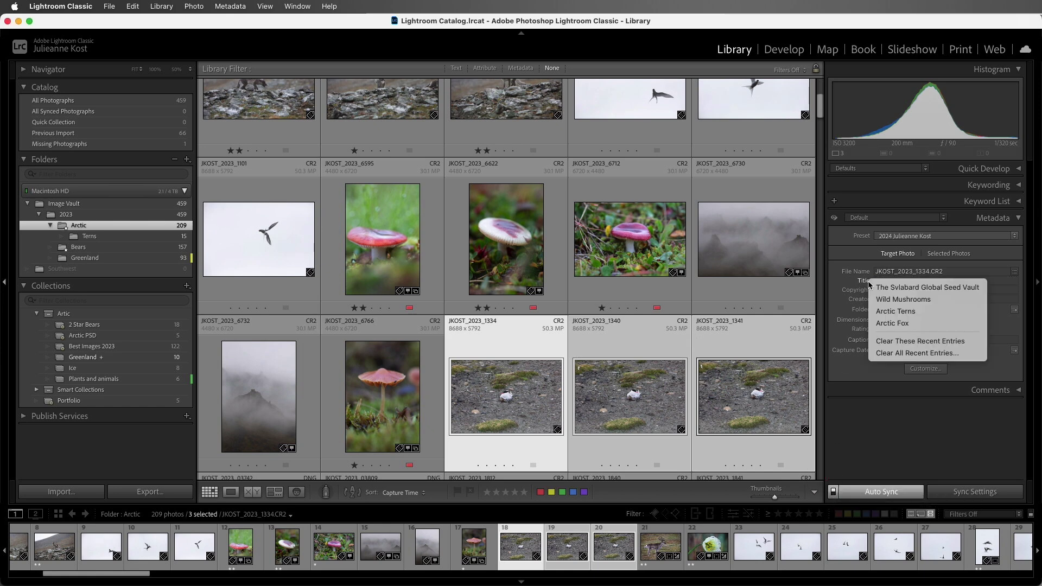
left_click(900, 312)
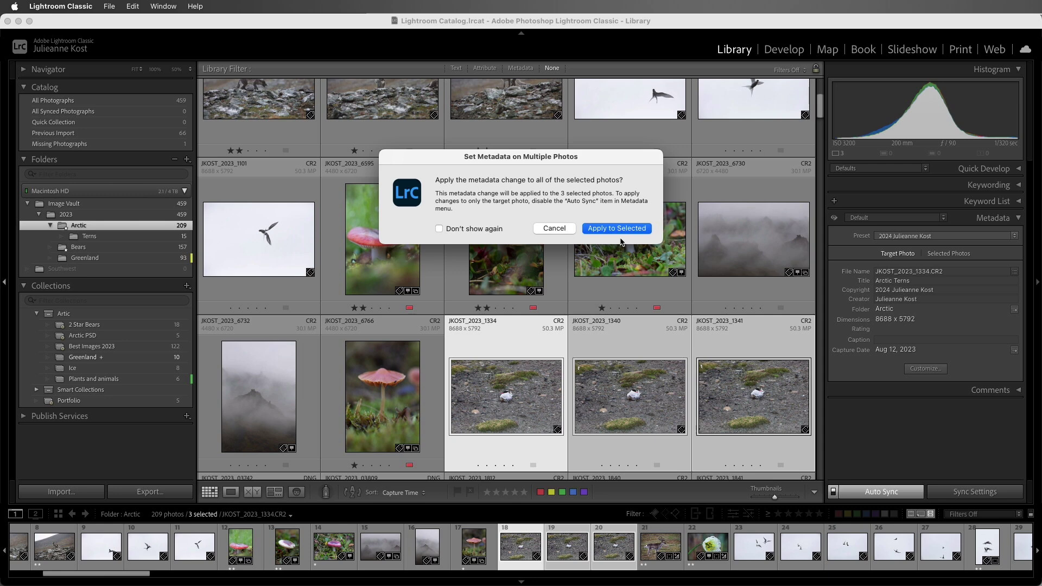
left_click(484, 229)
left_click(619, 228)
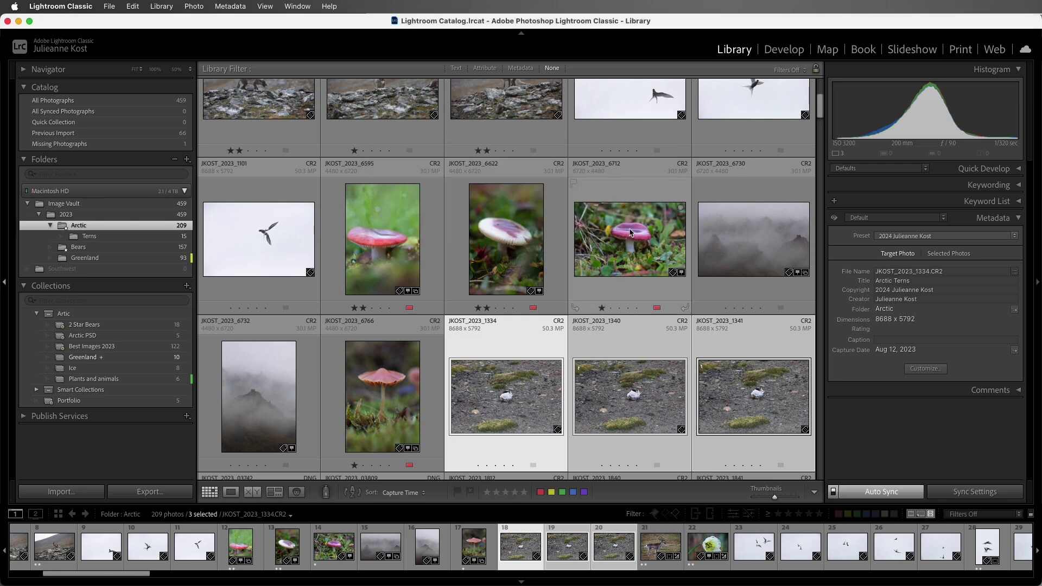
left_click(835, 493)
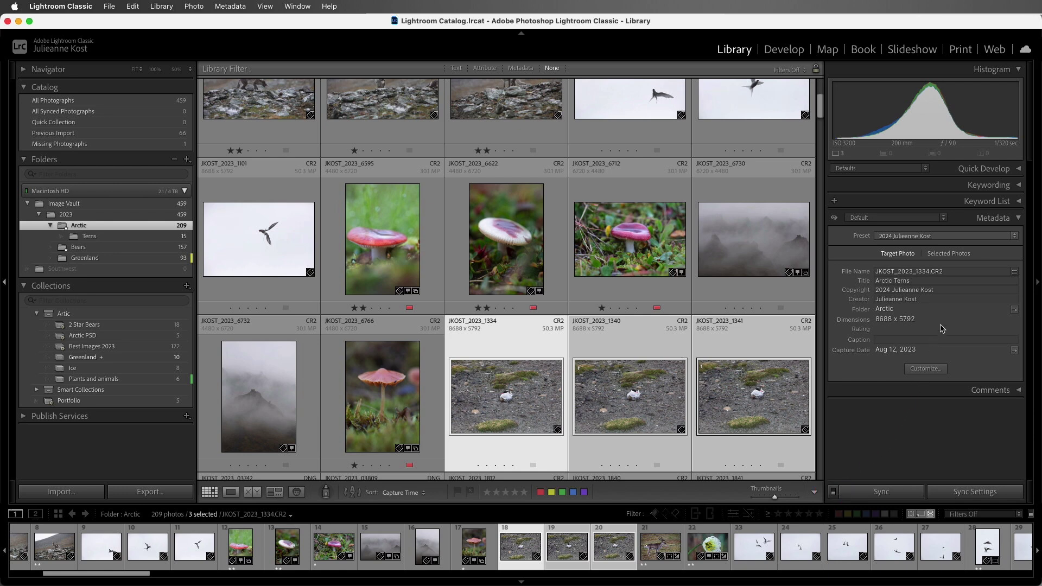
Rename the three tern photos with the JK FNT template, then set the Library Filter to None
left_click(1015, 272)
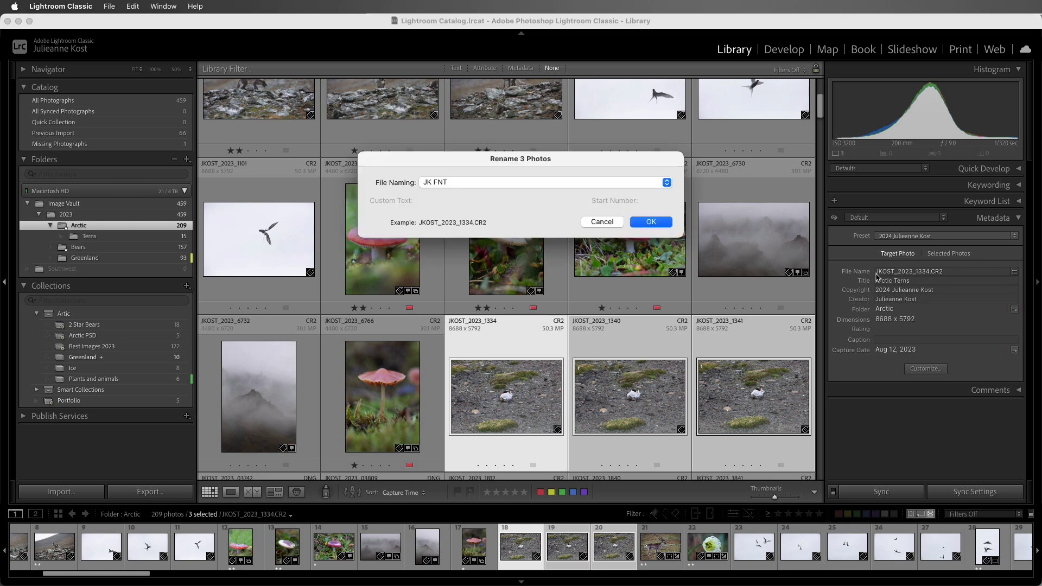
left_click(651, 222)
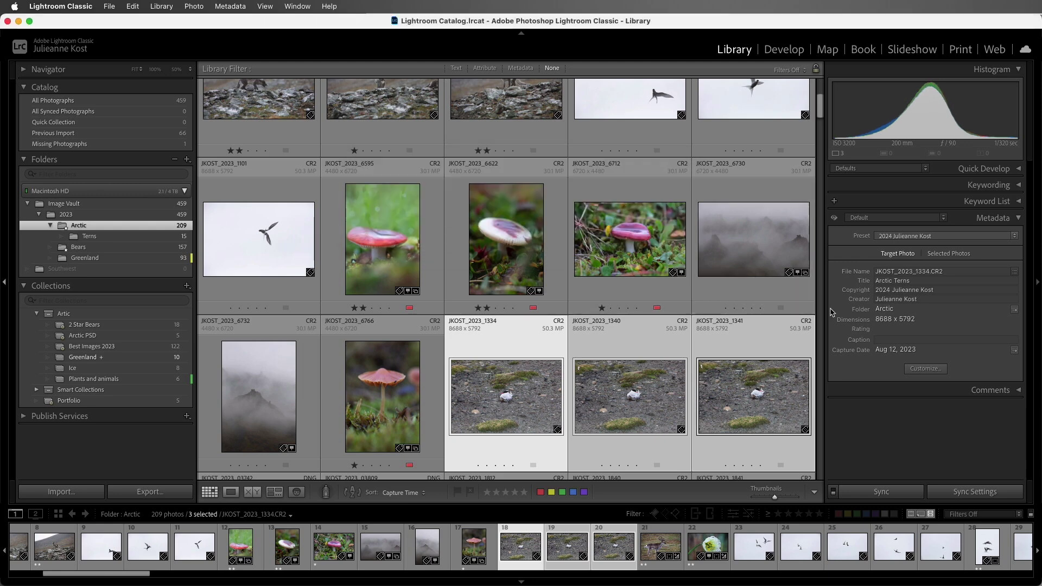
left_click(1014, 312)
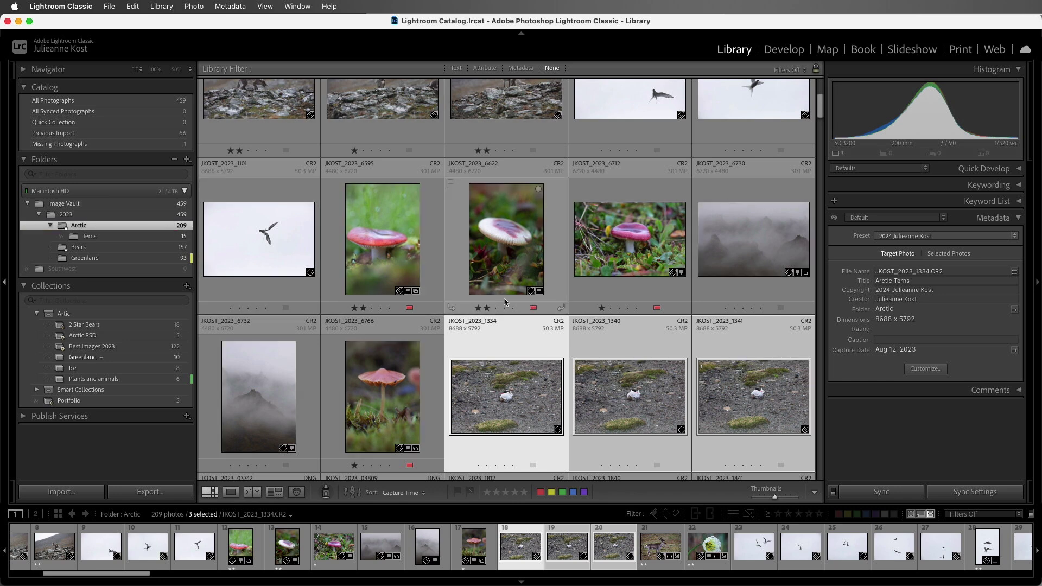
left_click(1014, 351)
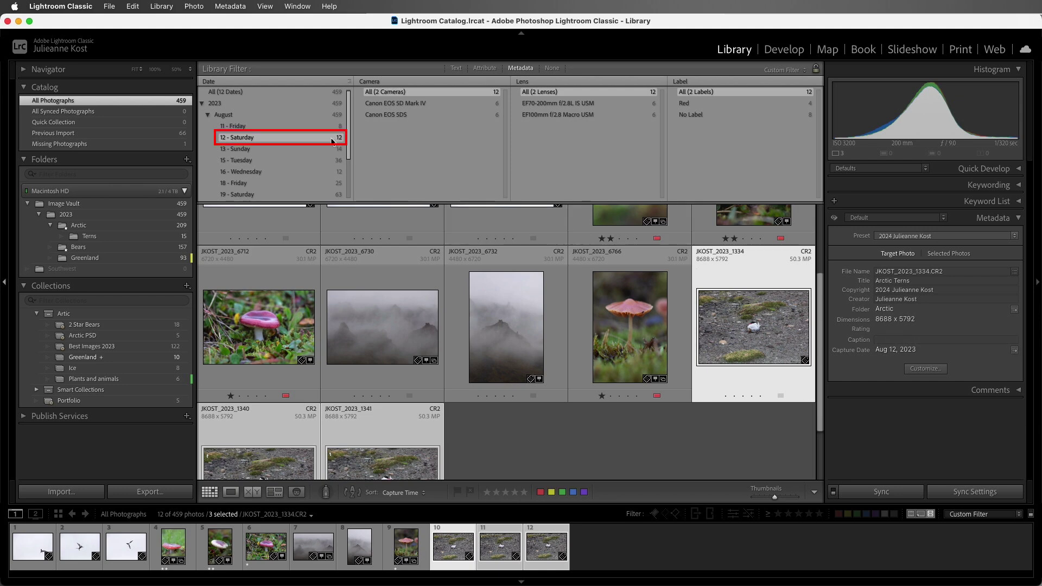
left_click(552, 69)
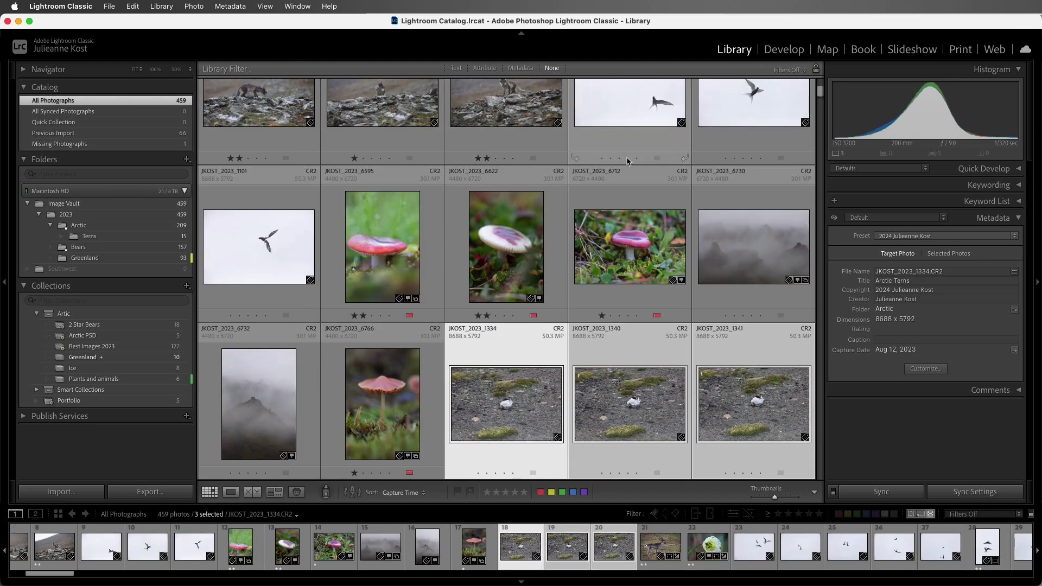
left_click(943, 219)
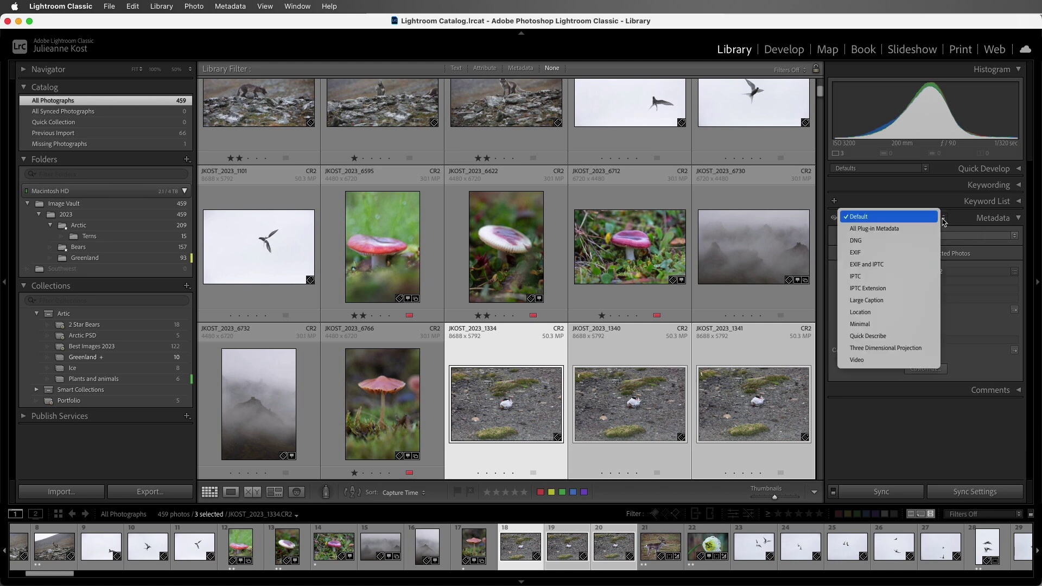
left_click(907, 336)
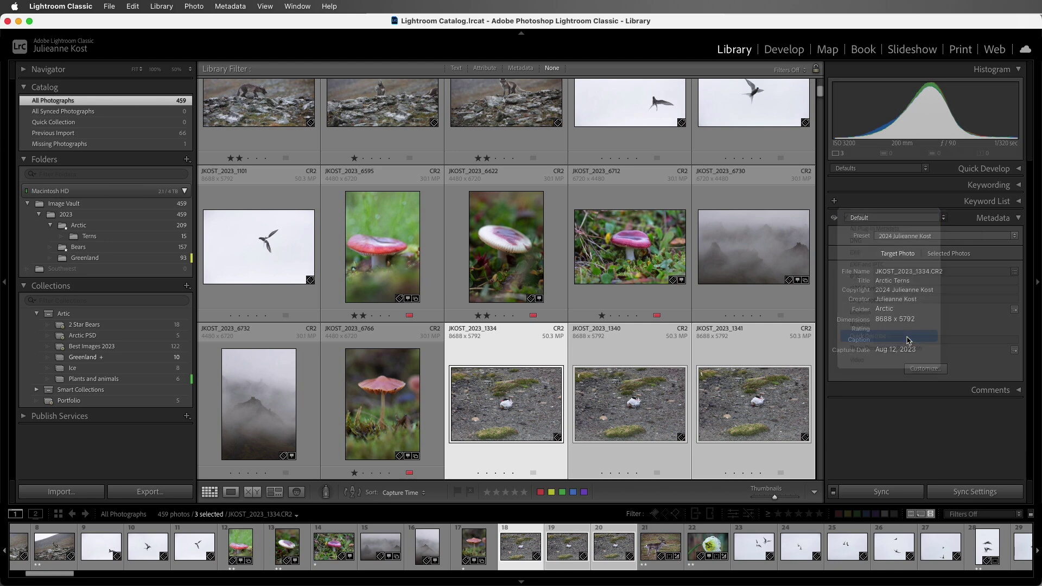
left_click(154, 260)
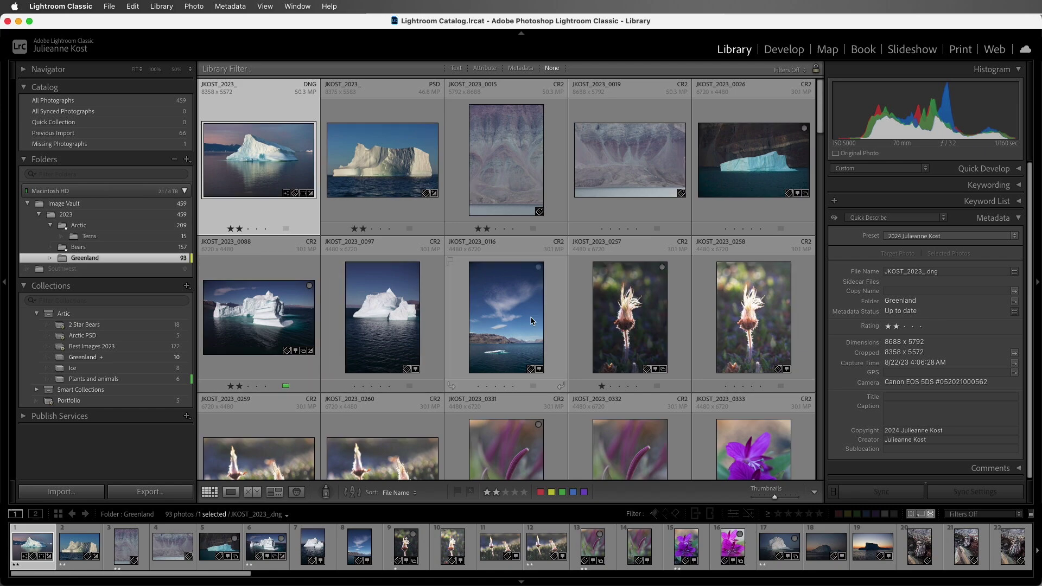
left_click(636, 324)
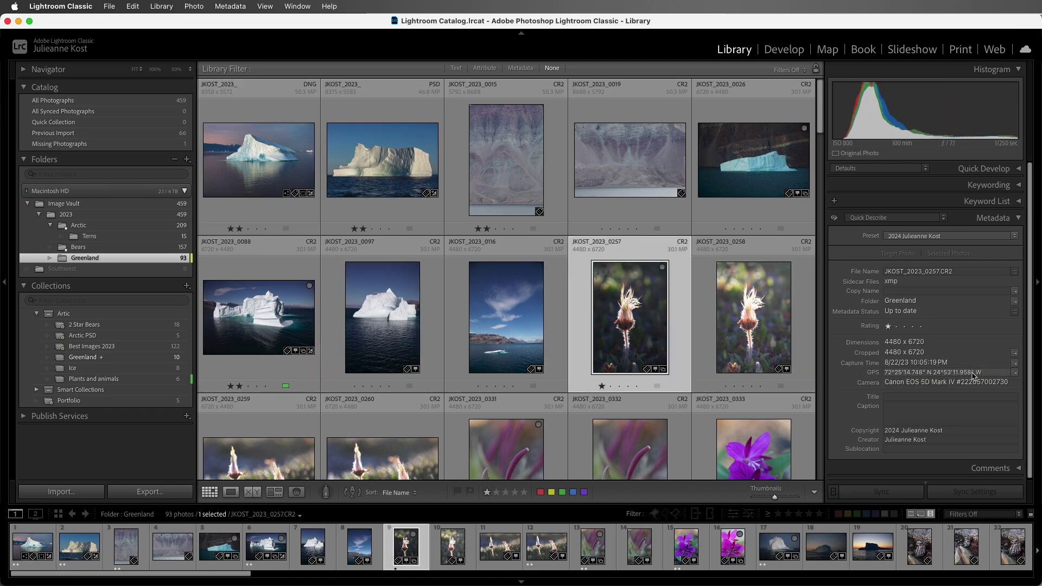
left_click(1011, 374)
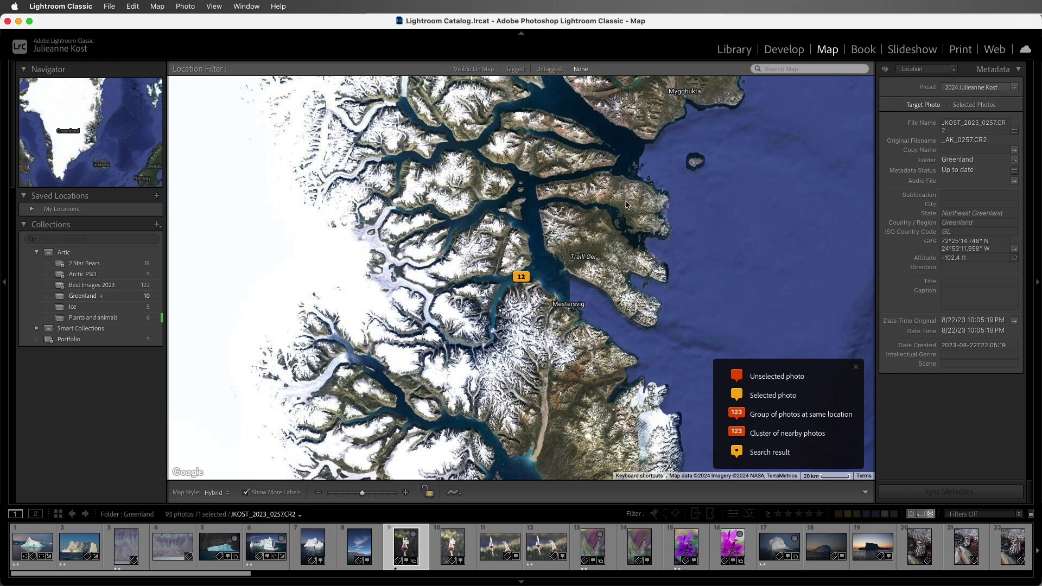
left_click(744, 54)
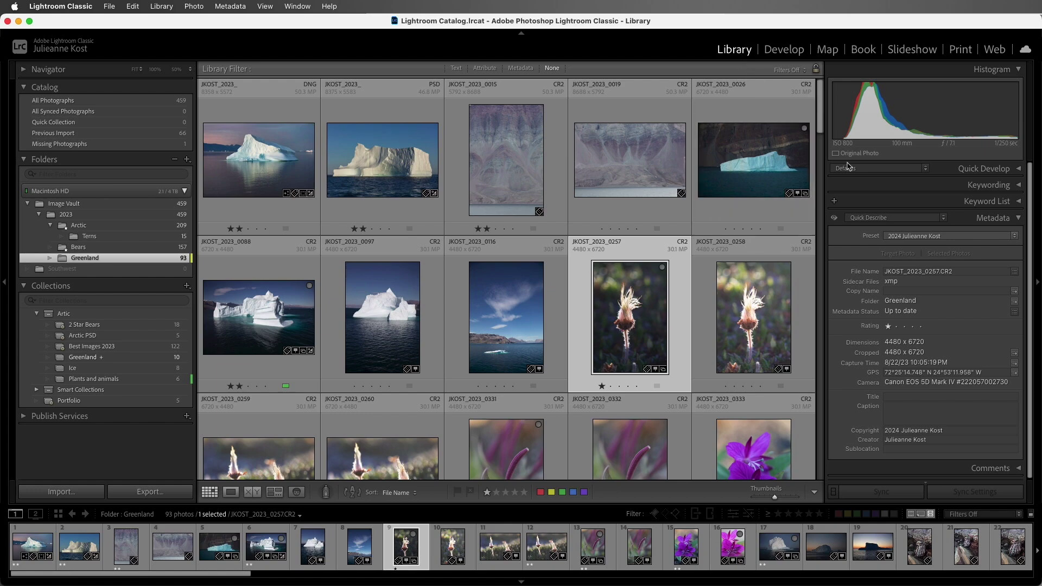
Open the photo's GPS location in Google Maps and switch the Metadata panel to Default
key("alt")
left_click(1014, 373)
left_click(910, 218)
left_click(902, 98)
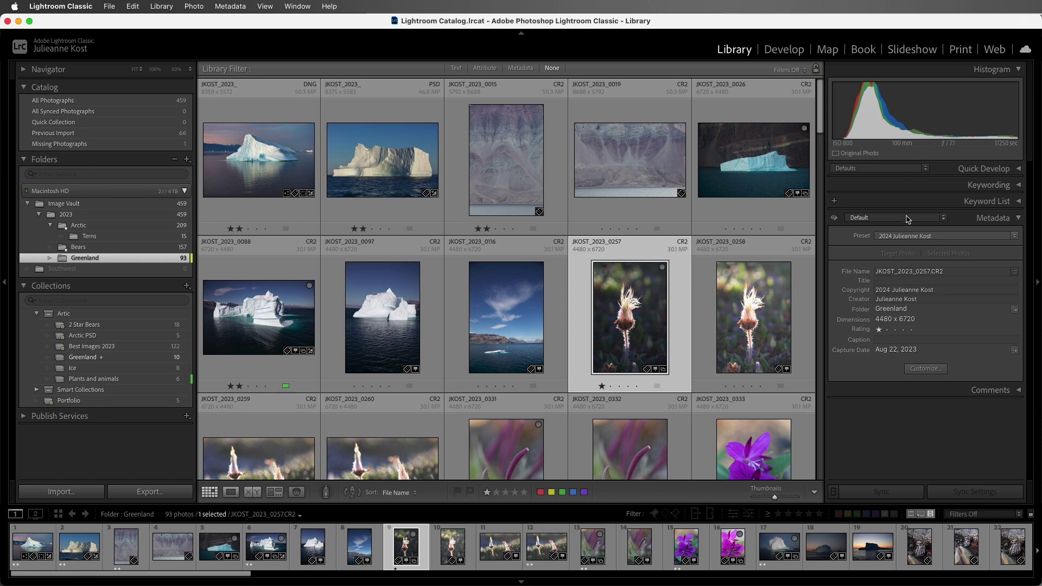
Customize the Default fields to add File Path and place Title below Copyright, and save
left_click(934, 370)
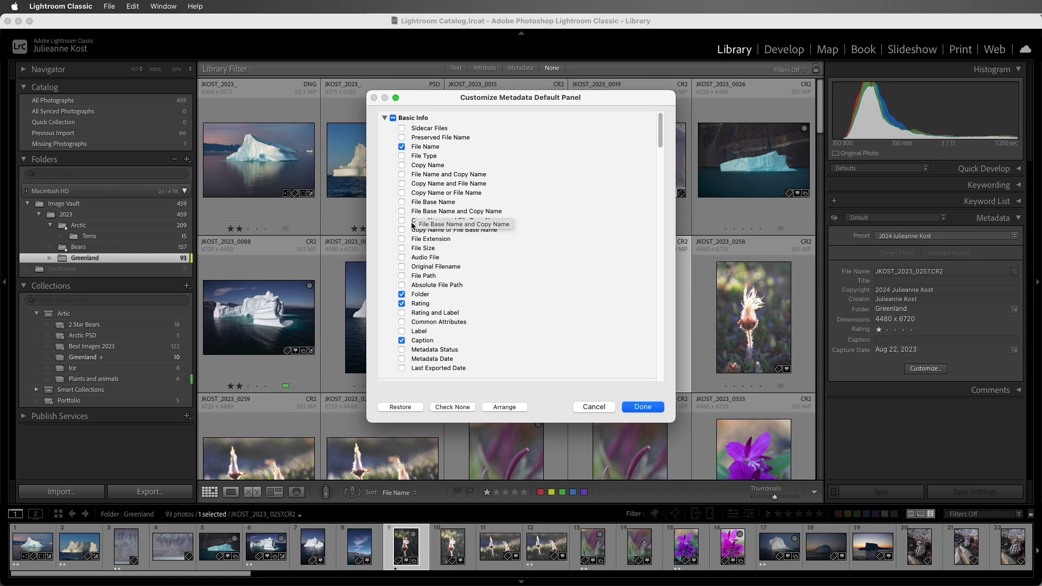
left_click(414, 276)
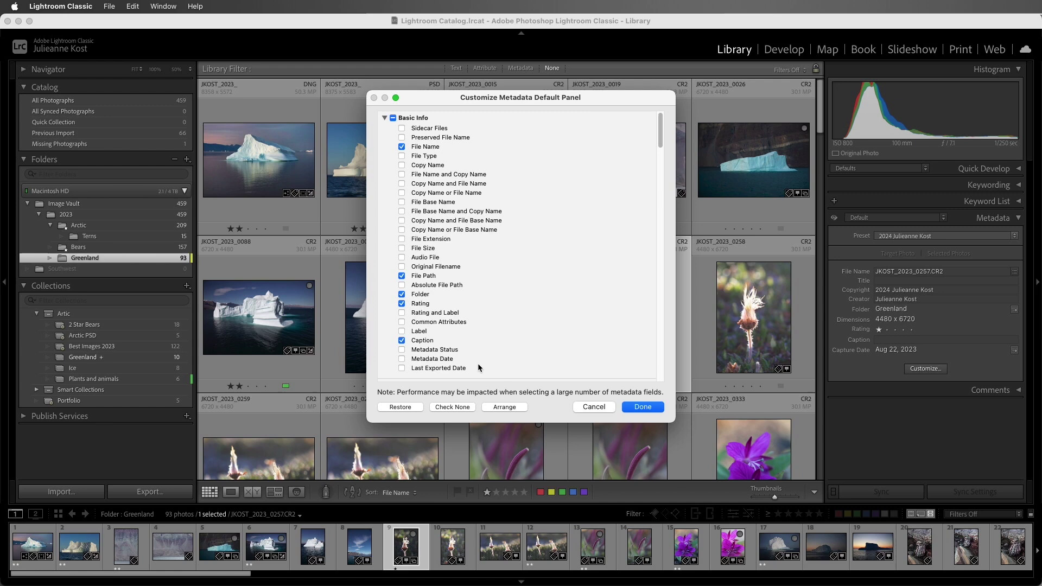
left_click(498, 407)
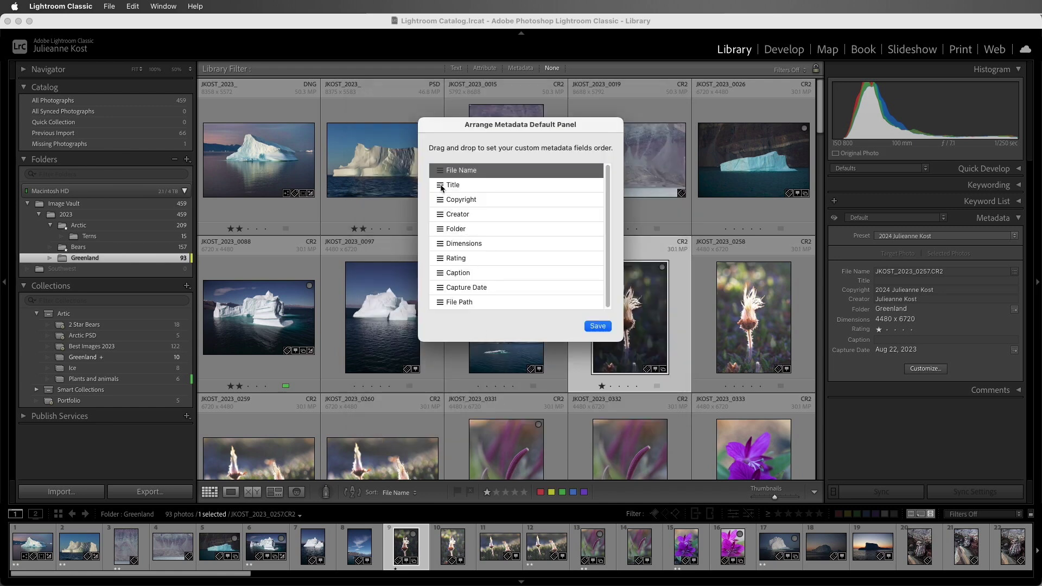
left_click_drag(443, 186, 442, 216)
left_click(603, 327)
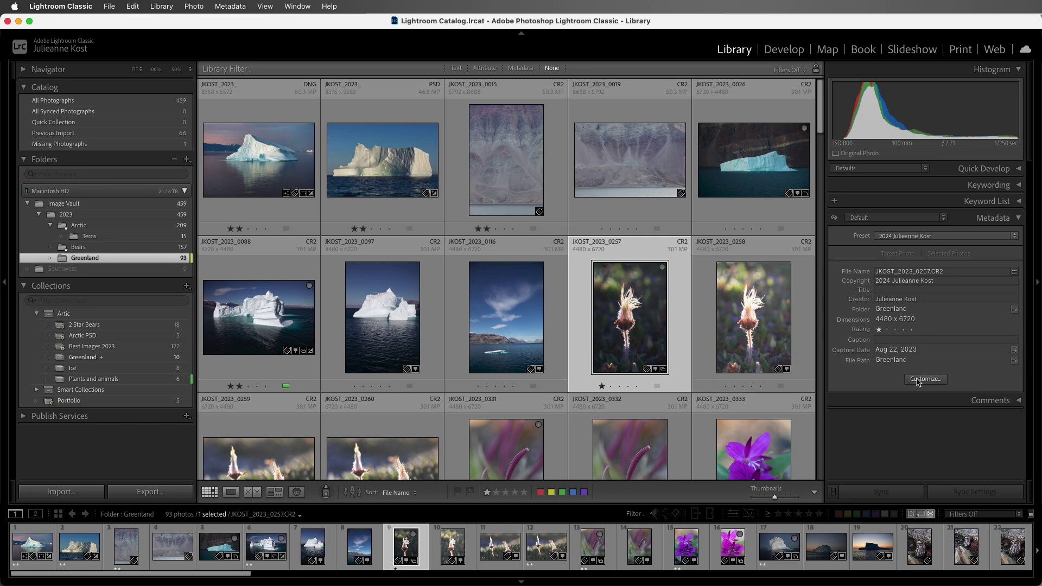
Restore the Default field set to its original fields
left_click(919, 381)
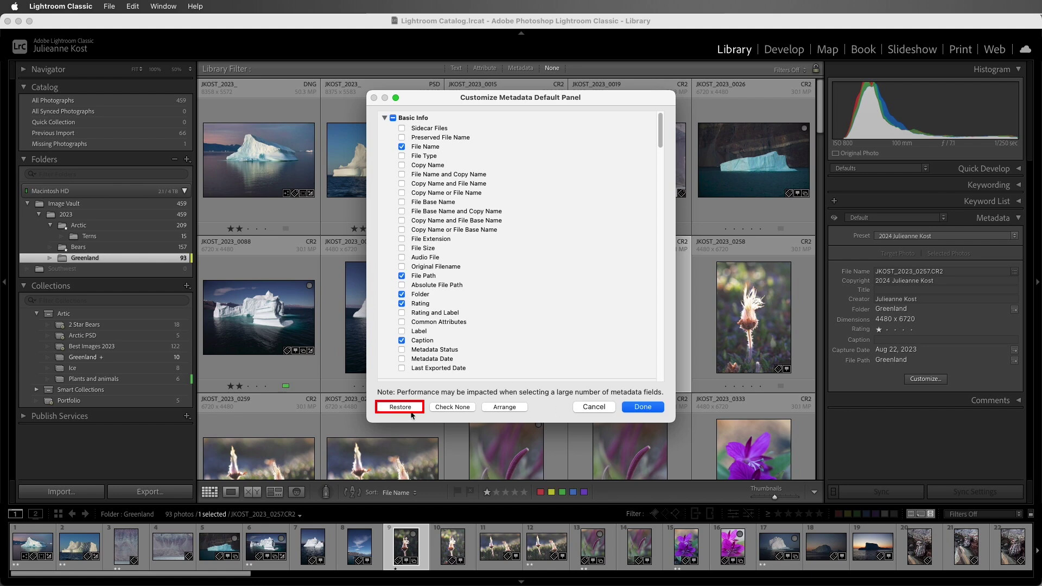
left_click(412, 408)
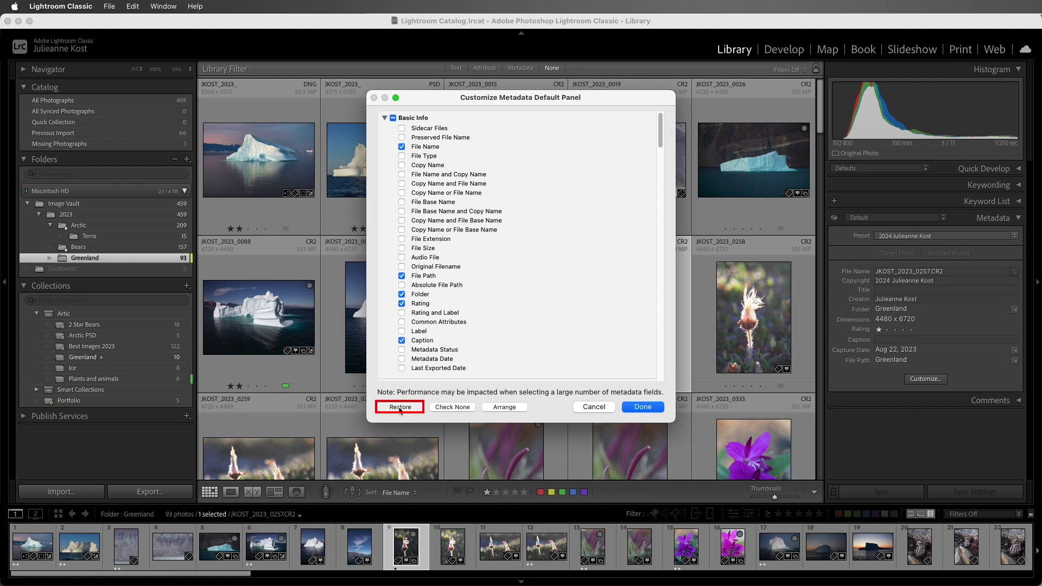
left_click(643, 407)
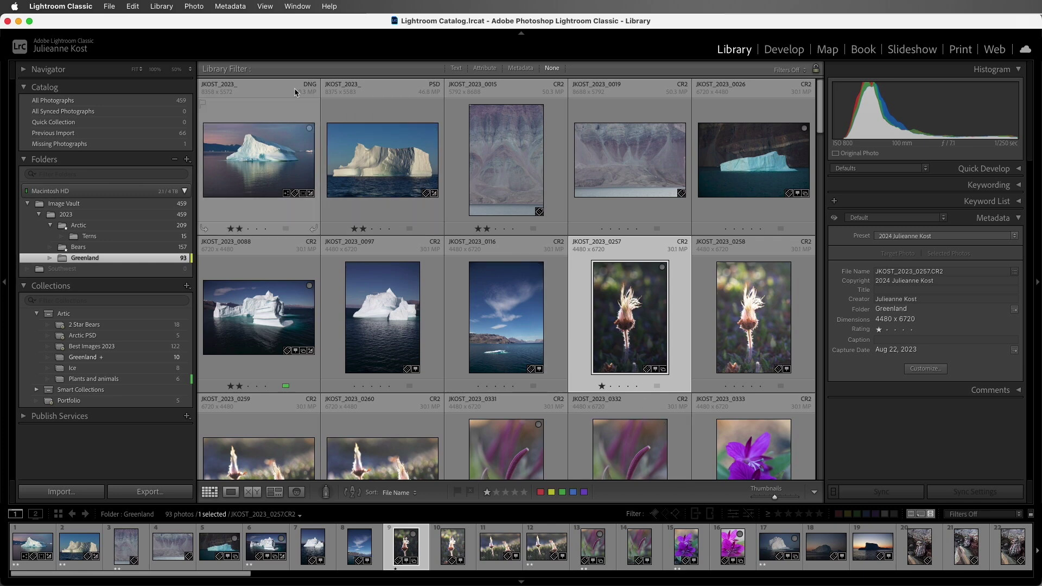
Save JKOST_2023_0257's metadata to its XMP sidecar, then bring up the thumbnail's context menu
left_click(239, 8)
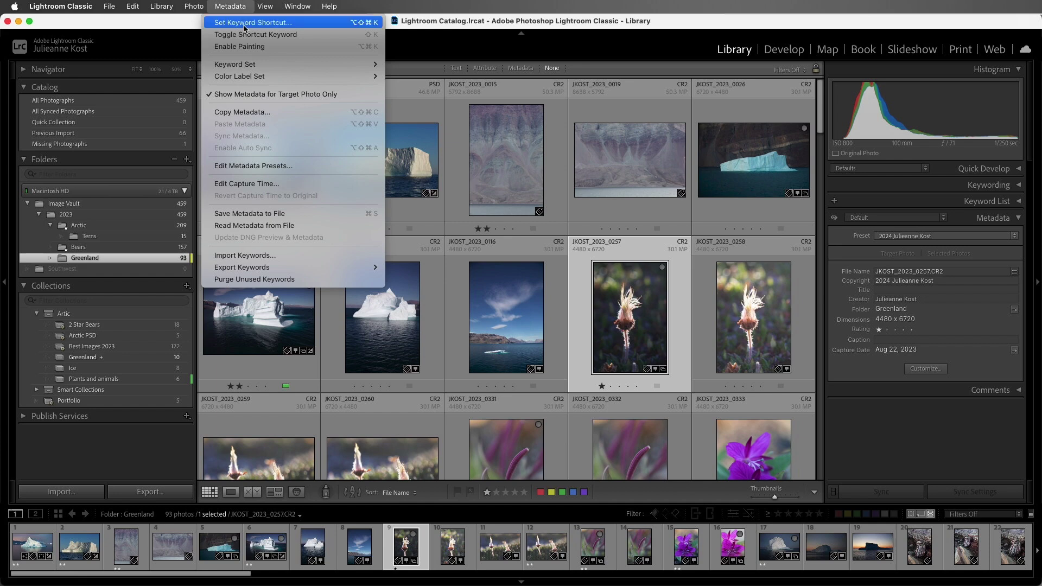
left_click(317, 215)
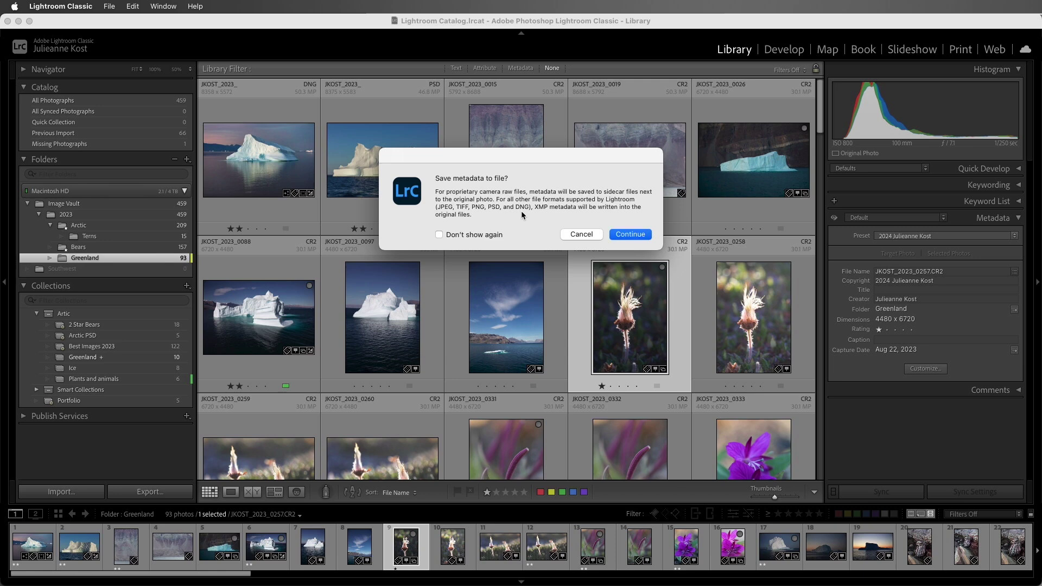
left_click(624, 233)
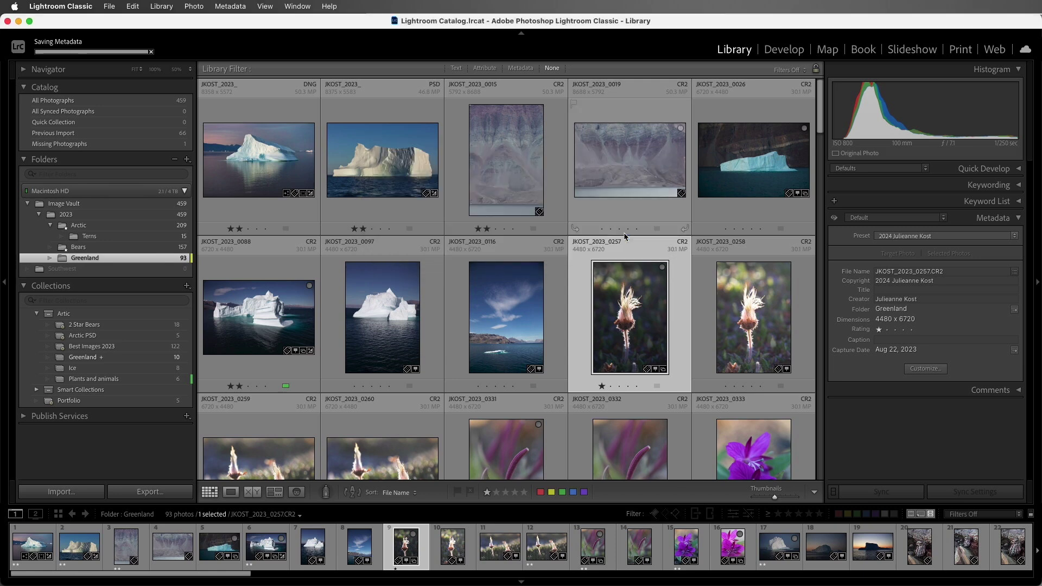
left_click(631, 281)
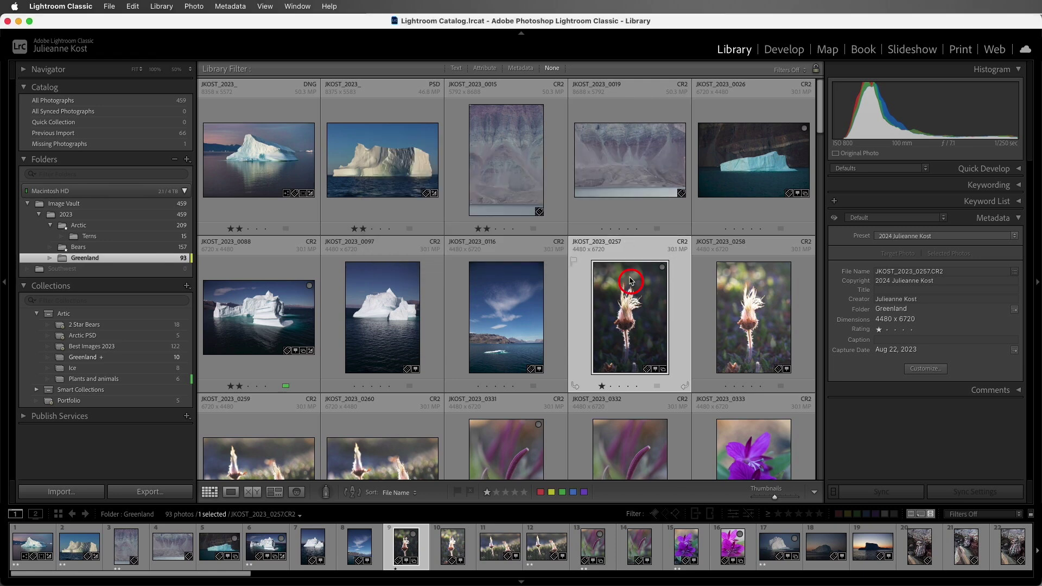
right_click(630, 281)
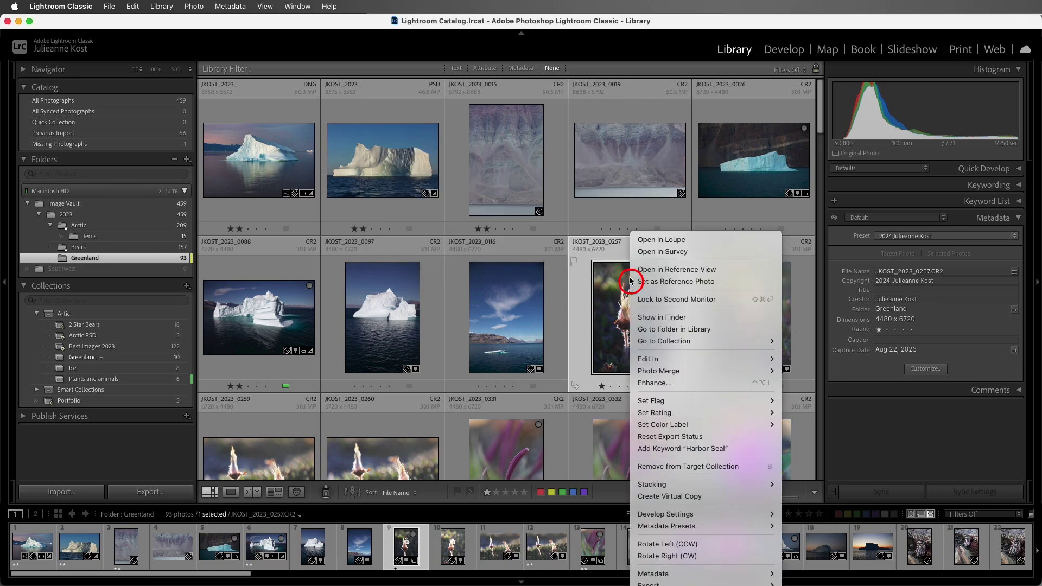
Show the photo in Finder, select JKOST_2023_0257.xmp, and hide Finder
left_click(693, 318)
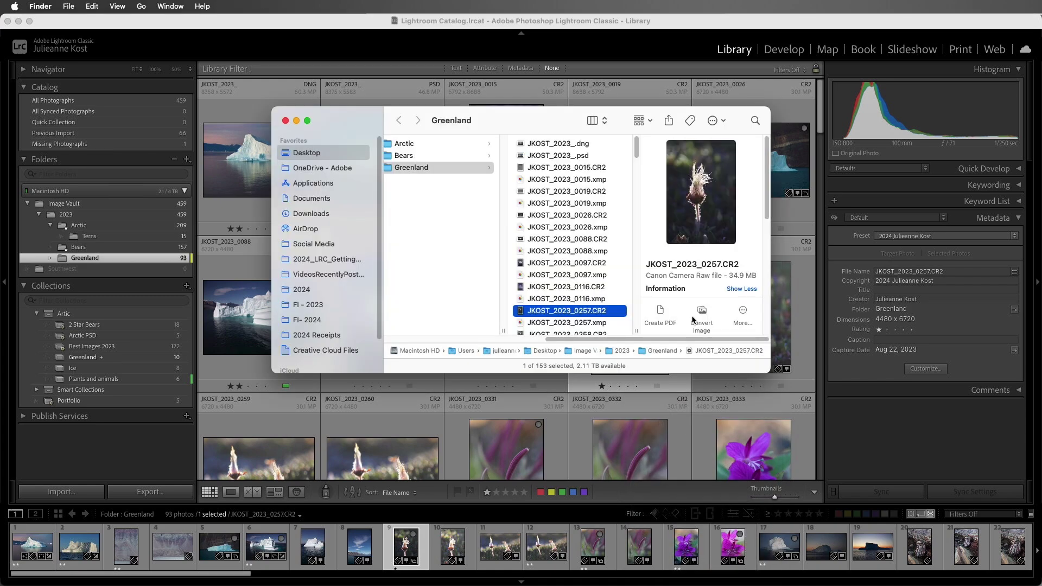
left_click(596, 324)
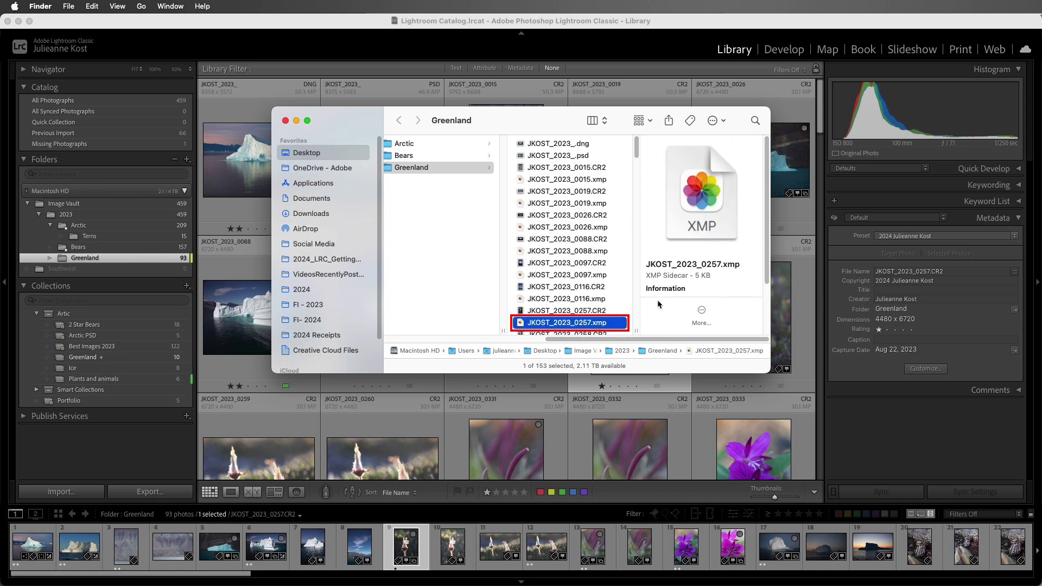
key("super+Tab")
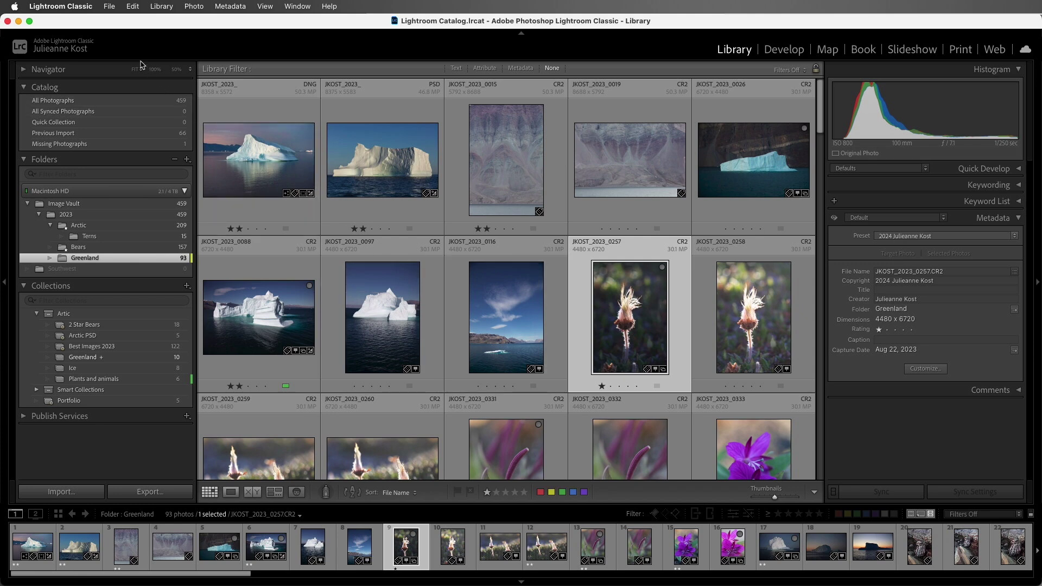
left_click(71, 8)
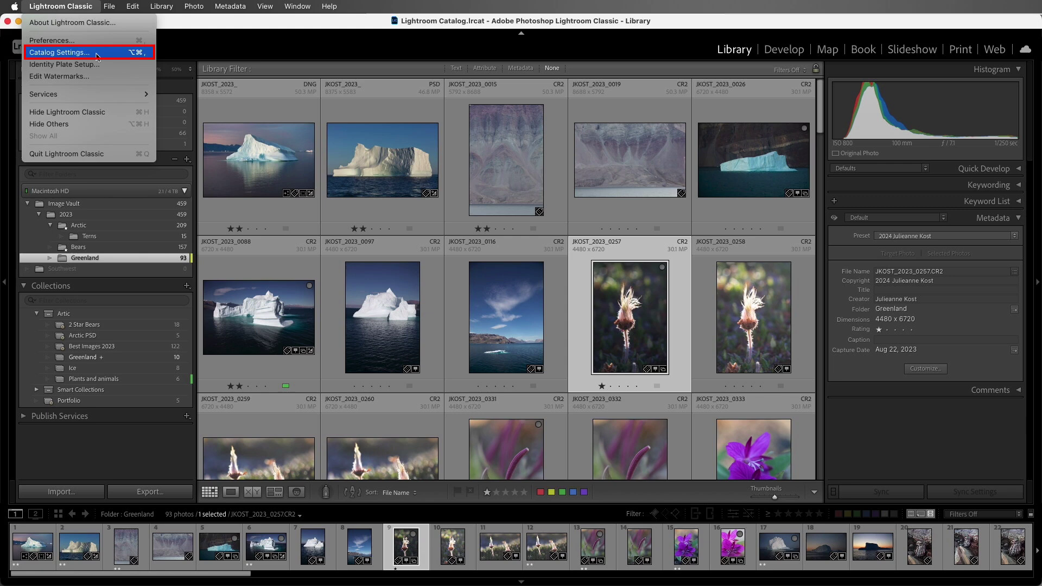
left_click(98, 56)
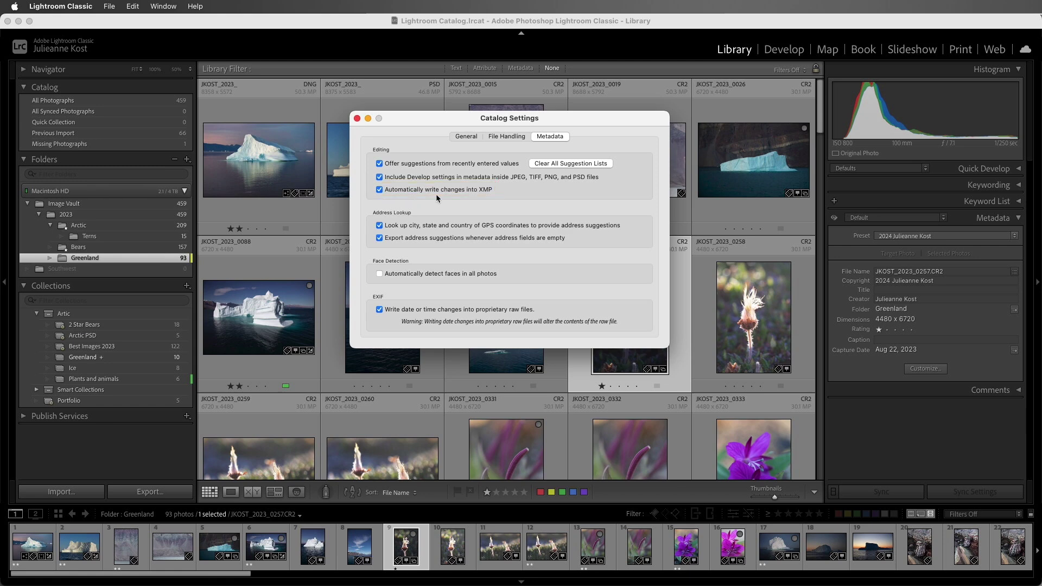
left_click(358, 118)
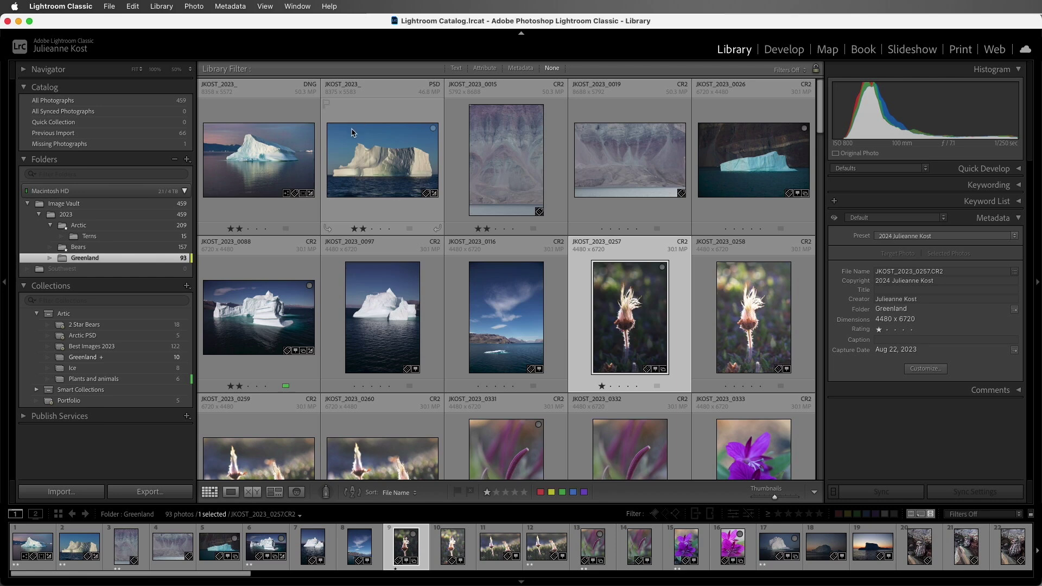
Set the Export dialog's metadata to Copyright & Contact Info Only and close it with Done
left_click(179, 493)
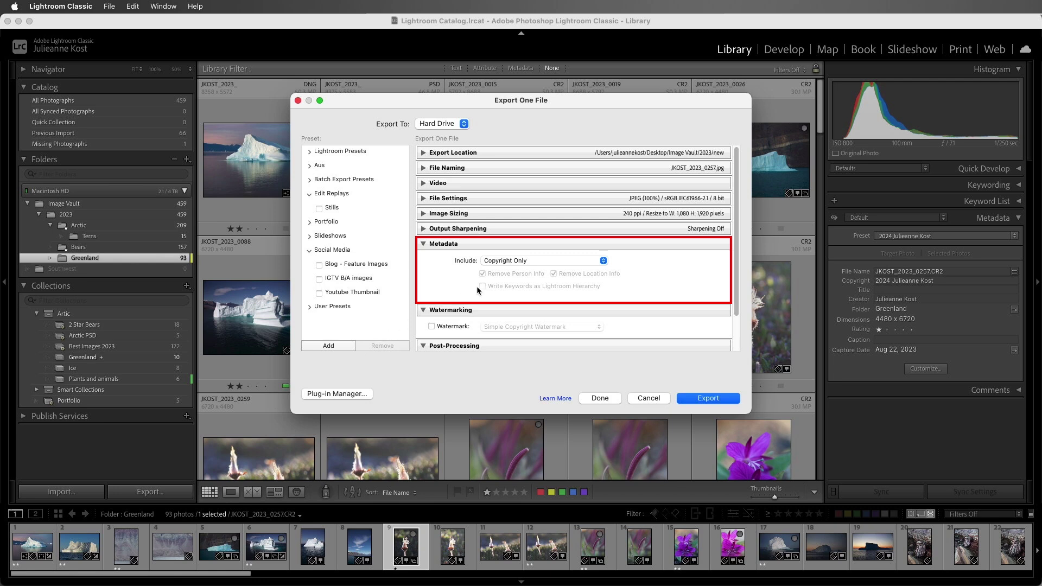
left_click(602, 261)
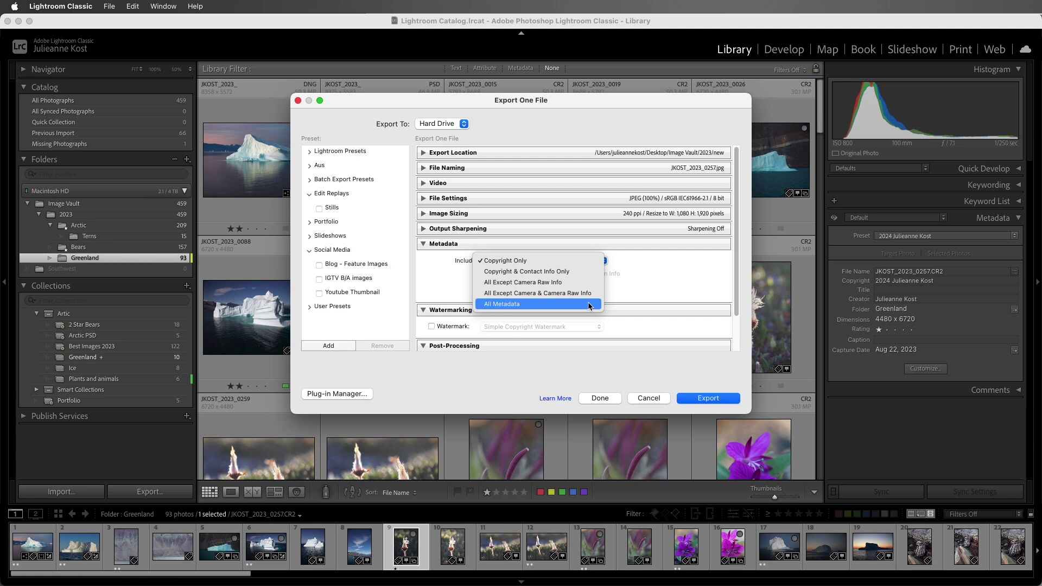
left_click(583, 271)
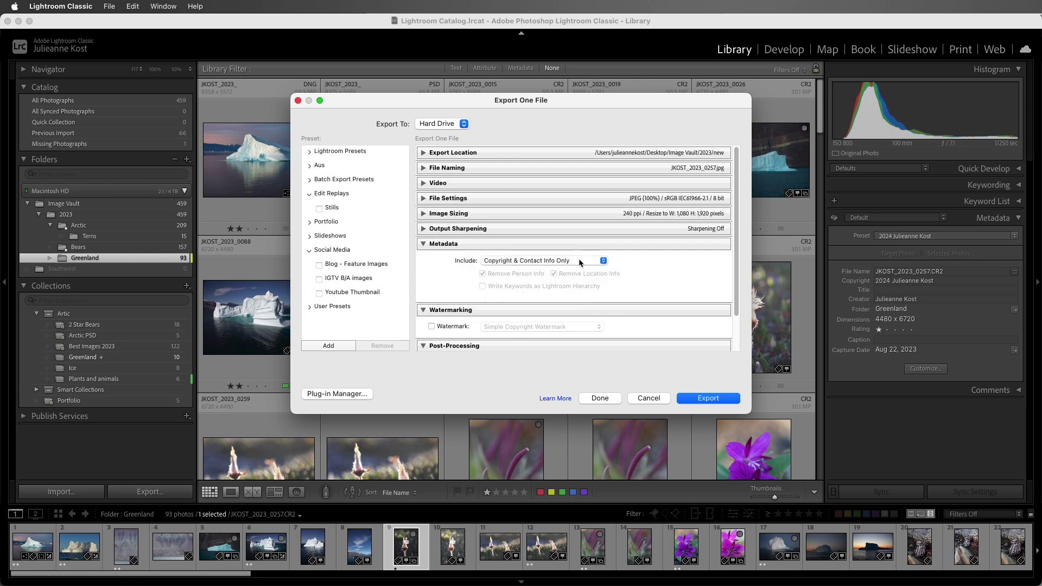
left_click(580, 262)
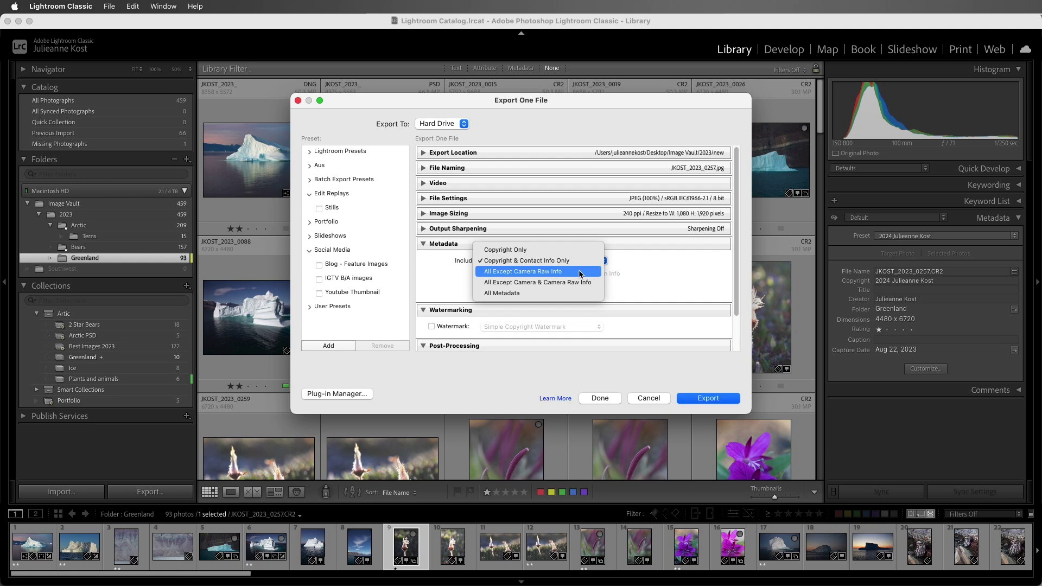
left_click(579, 262)
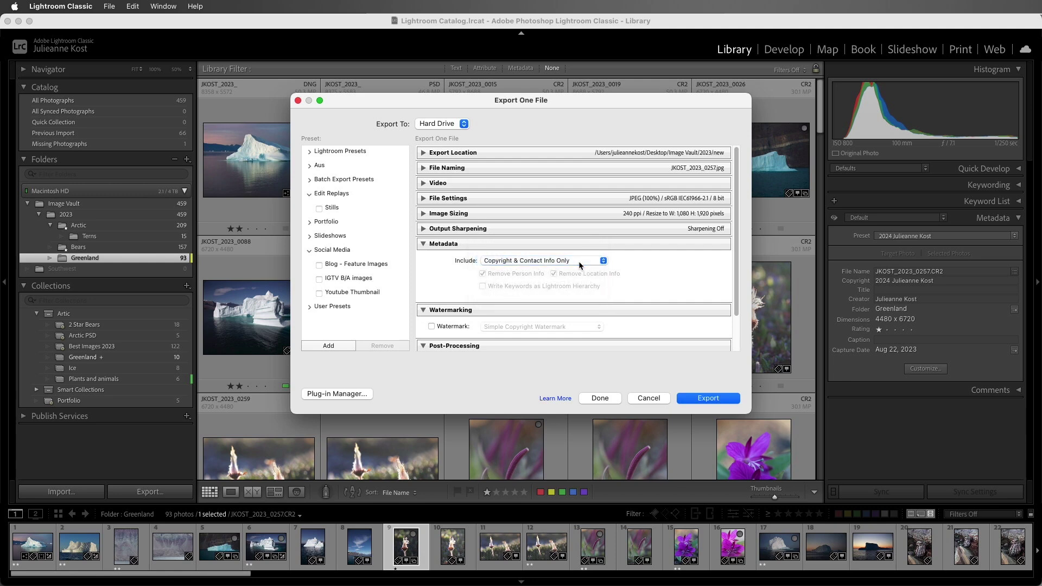
left_click(599, 398)
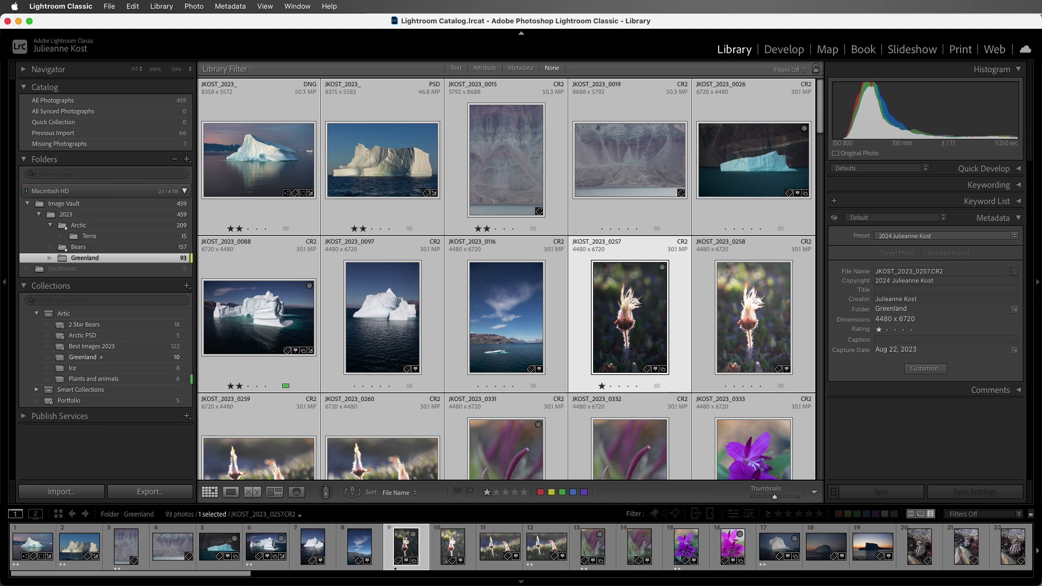
Toggle the Metadata panel's eye icon to box mode so fields show blank
left_click(835, 219)
left_click(834, 219)
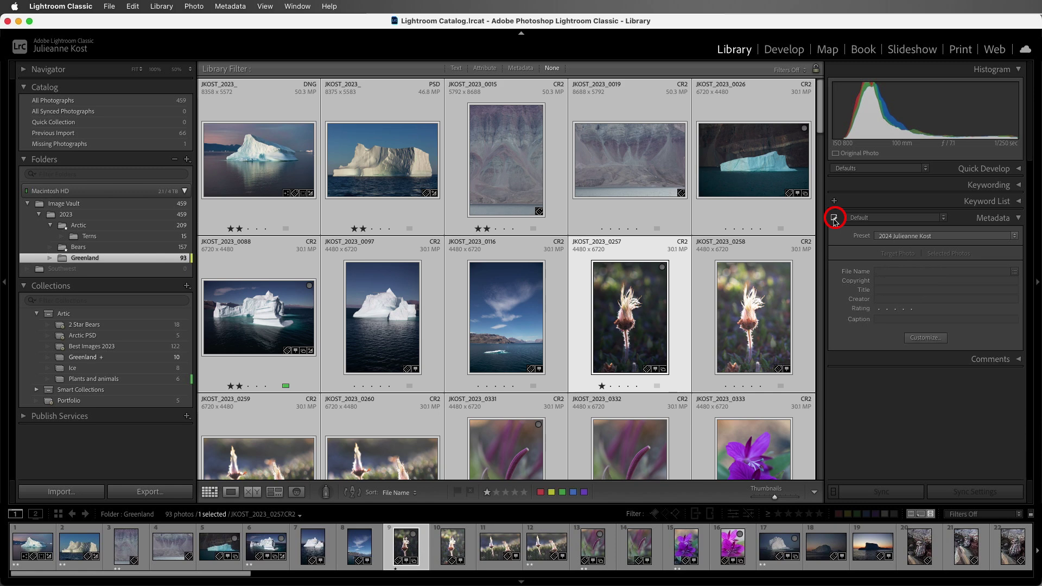